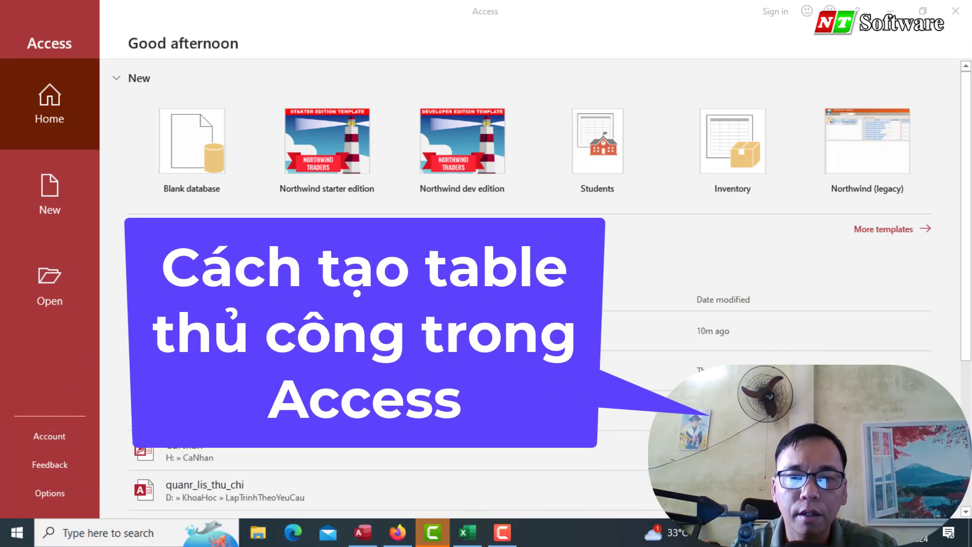
Bring up the Excel 'data' workbook showing the nhanvien employee list.
{"action": "left_click", "coordinate": [462, 533]}
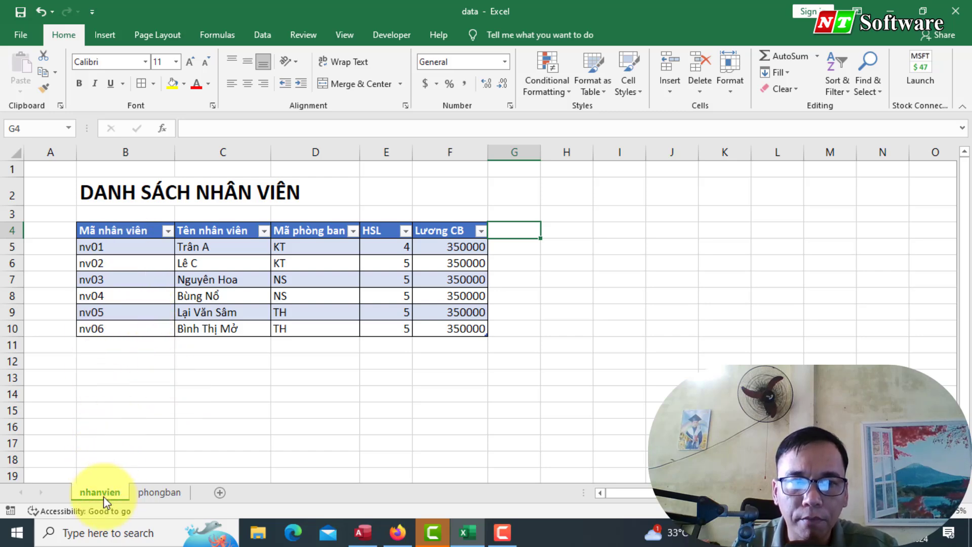
Review the nhanvien title and headers: Mã nhân viên, Tên nhân viên, Mã phòng ban, Lương CB.
{"action": "left_click", "coordinate": [93, 193]}
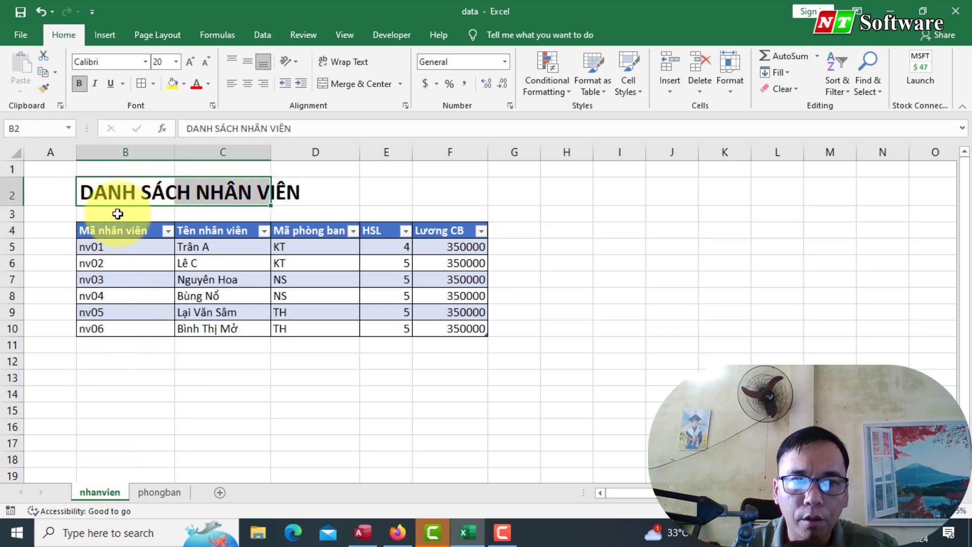
{"action": "left_click", "coordinate": [119, 231]}
{"action": "left_click", "coordinate": [238, 231]}
{"action": "left_click", "coordinate": [310, 233]}
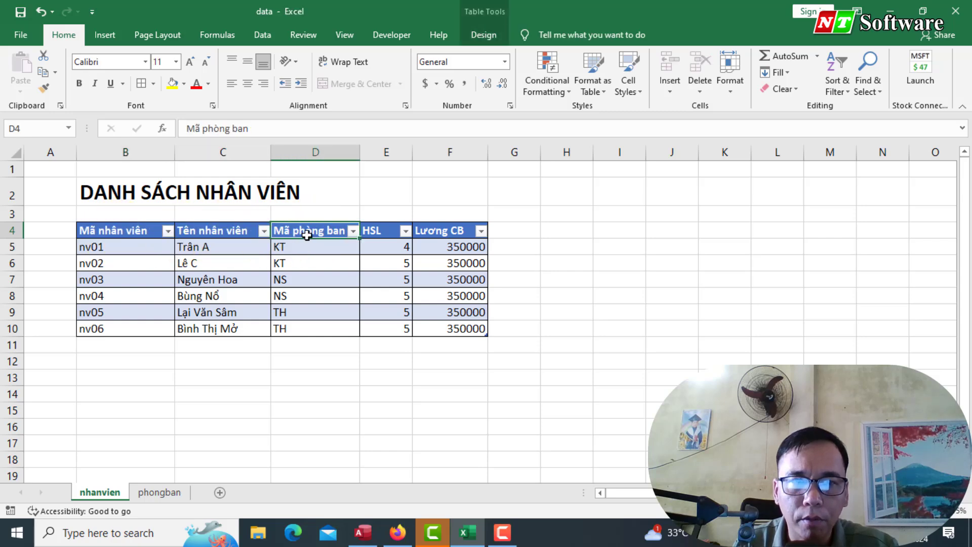
{"action": "left_click", "coordinate": [442, 230]}
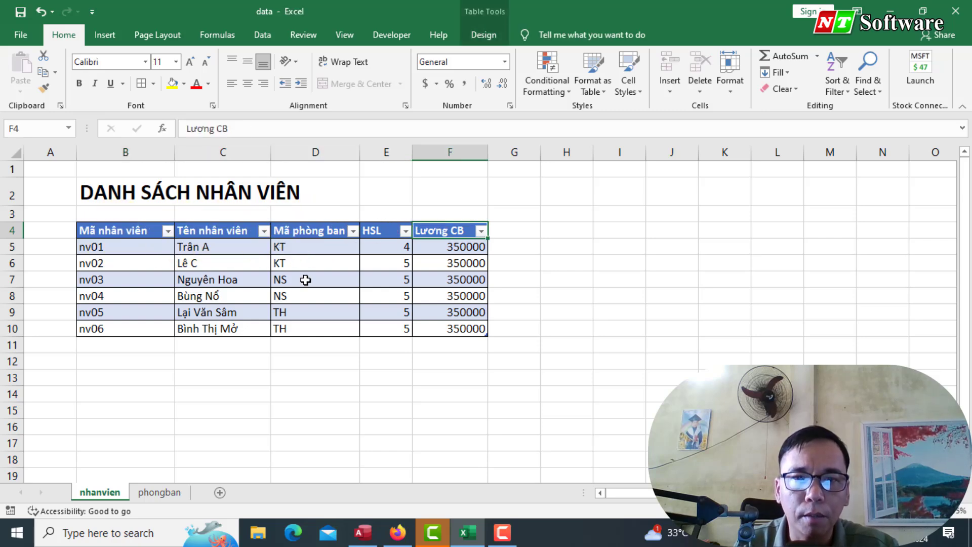
Review the phongban department list B2:C7, then return to the nhanvien sheet.
{"action": "left_click", "coordinate": [156, 494]}
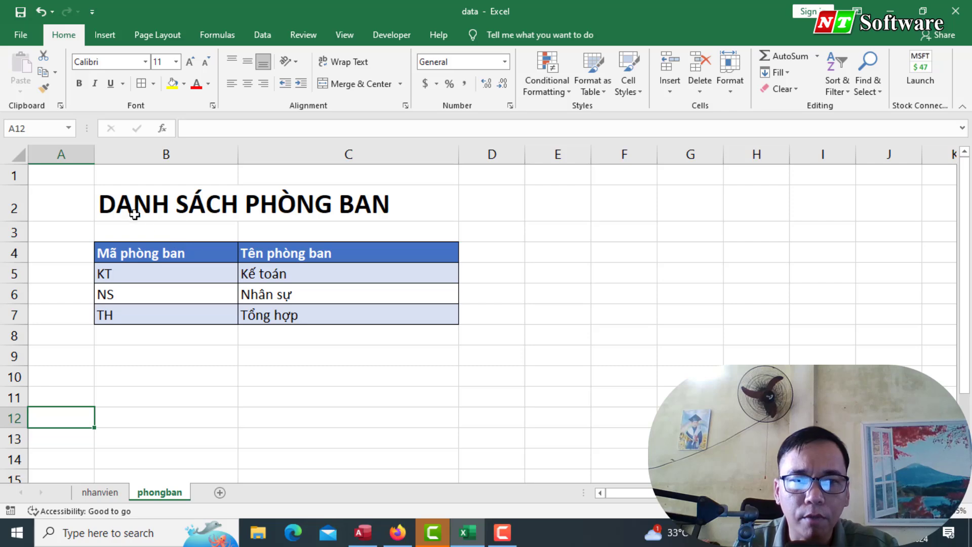
{"action": "left_click_drag", "start_coordinate": [134, 210], "coordinate": [383, 322]}
{"action": "left_click", "coordinate": [404, 351]}
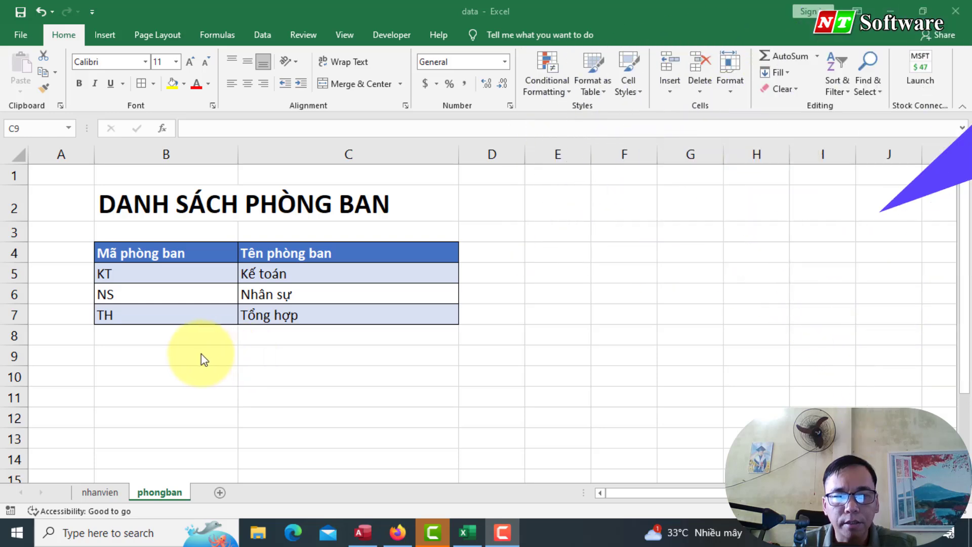
{"action": "left_click", "coordinate": [99, 492]}
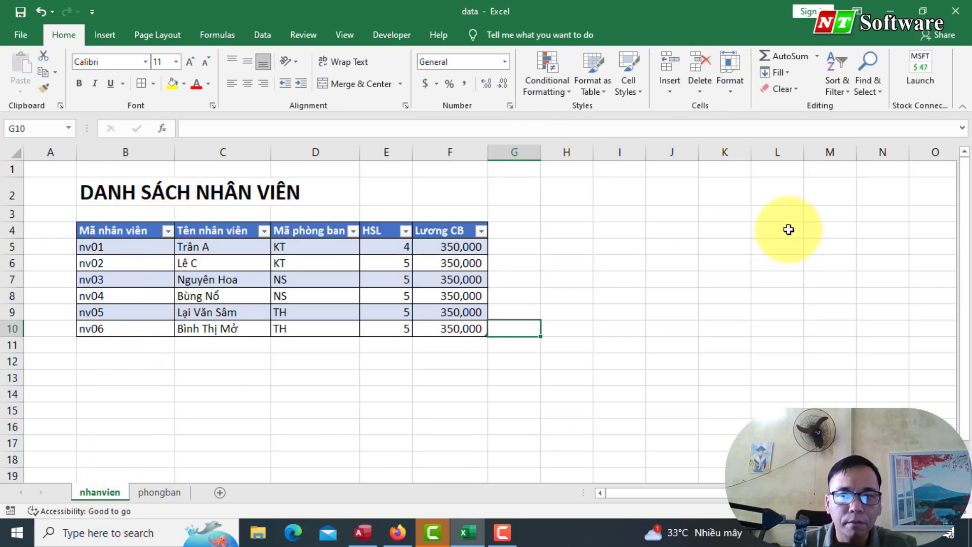
Close Access's default Table1 without saving, recheck the Excel employee headers, then minimize Excel.
{"action": "left_click", "coordinate": [363, 532]}
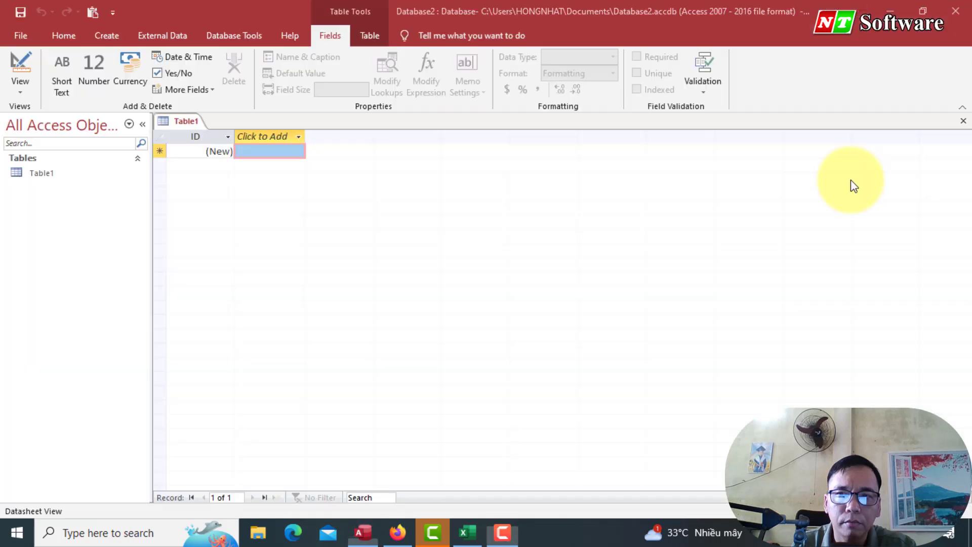
{"action": "left_click", "coordinate": [964, 121]}
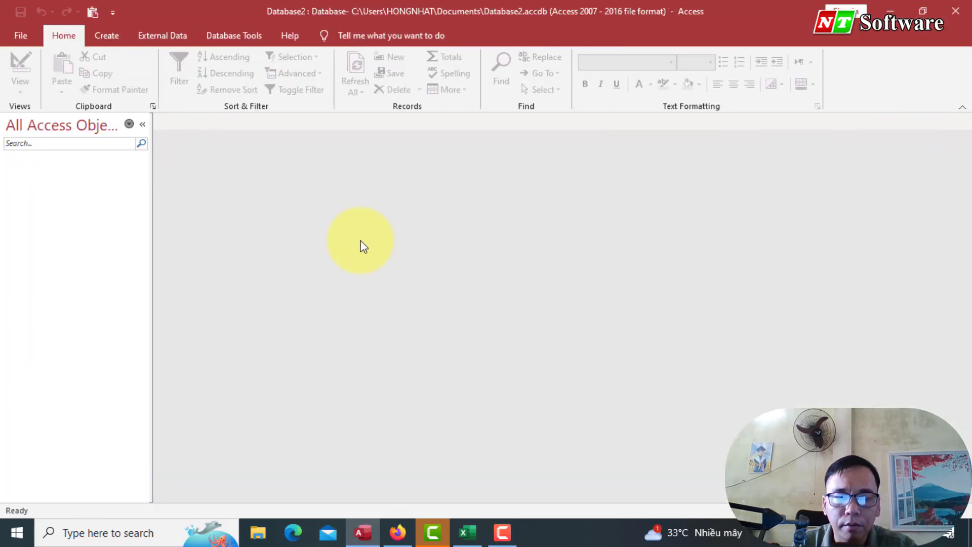
{"action": "left_click", "coordinate": [467, 532]}
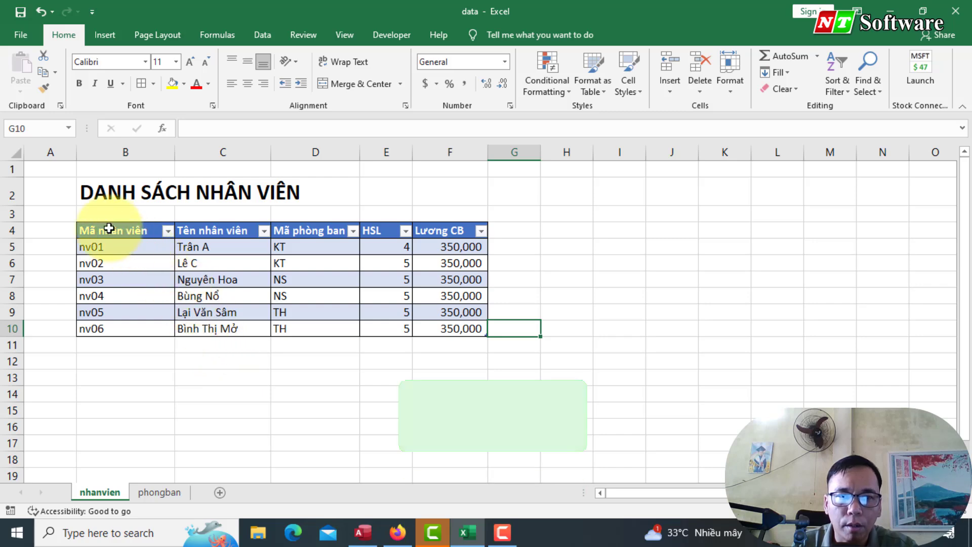
{"action": "left_click", "coordinate": [158, 228]}
{"action": "left_click", "coordinate": [203, 224]}
{"action": "left_click", "coordinate": [304, 230]}
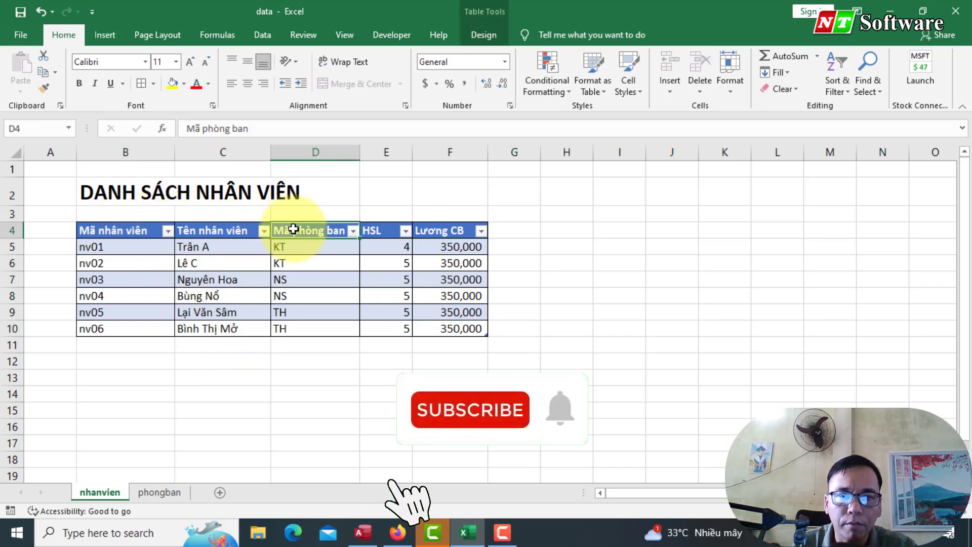
{"action": "left_click", "coordinate": [893, 11]}
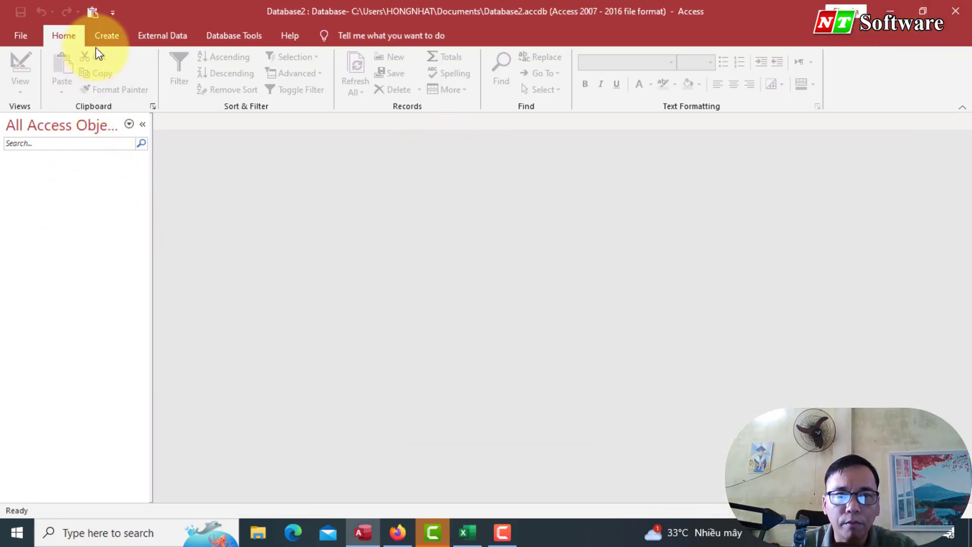
Create a new blank table in Table Design view, then bring the Excel employee list back.
{"action": "left_click", "coordinate": [104, 36]}
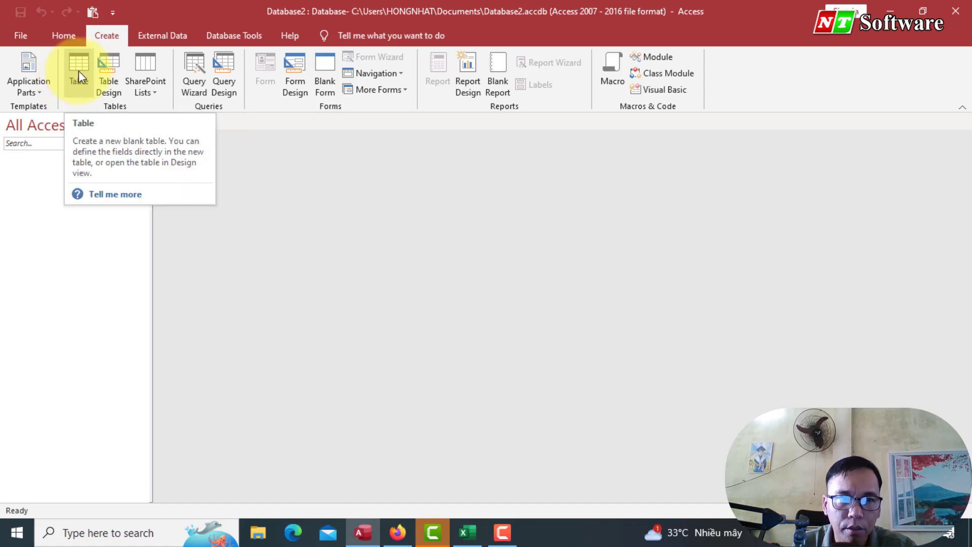
{"action": "left_click", "coordinate": [110, 78]}
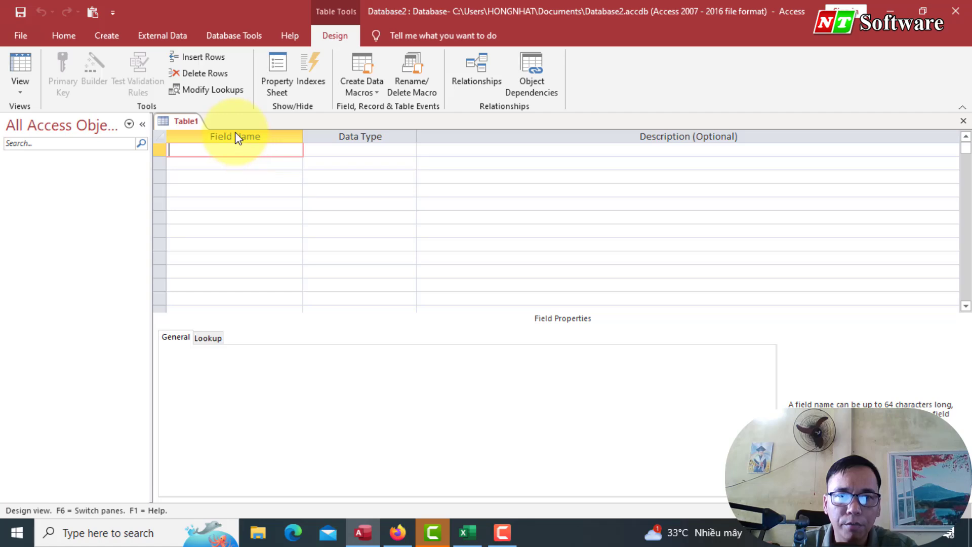
{"action": "left_click", "coordinate": [474, 536]}
Check the Mã nhân viên header in Excel, then enter MaNhanVien as the first Short Text field.
{"action": "left_click", "coordinate": [142, 234]}
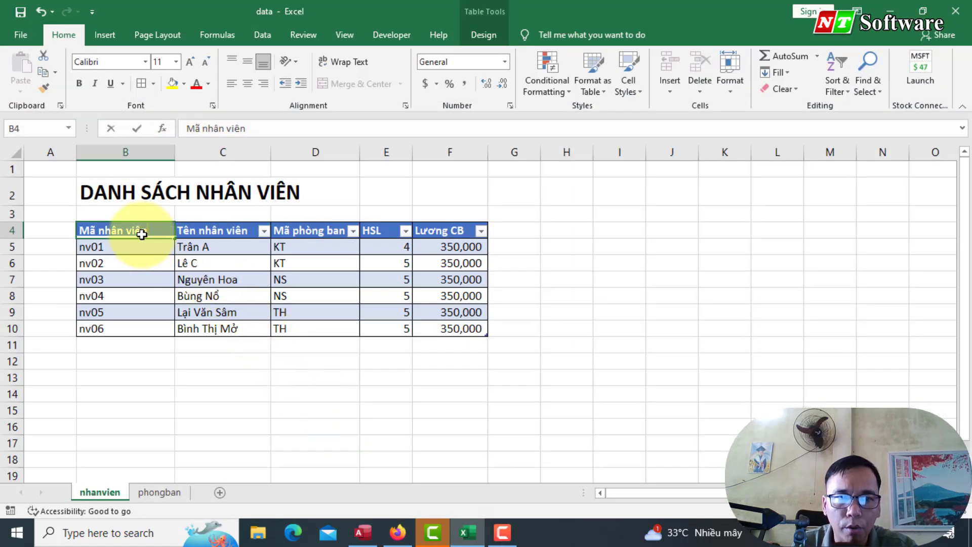
{"action": "double_click", "coordinate": [142, 234]}
{"action": "left_click_drag", "start_coordinate": [148, 230], "coordinate": [80, 230]}
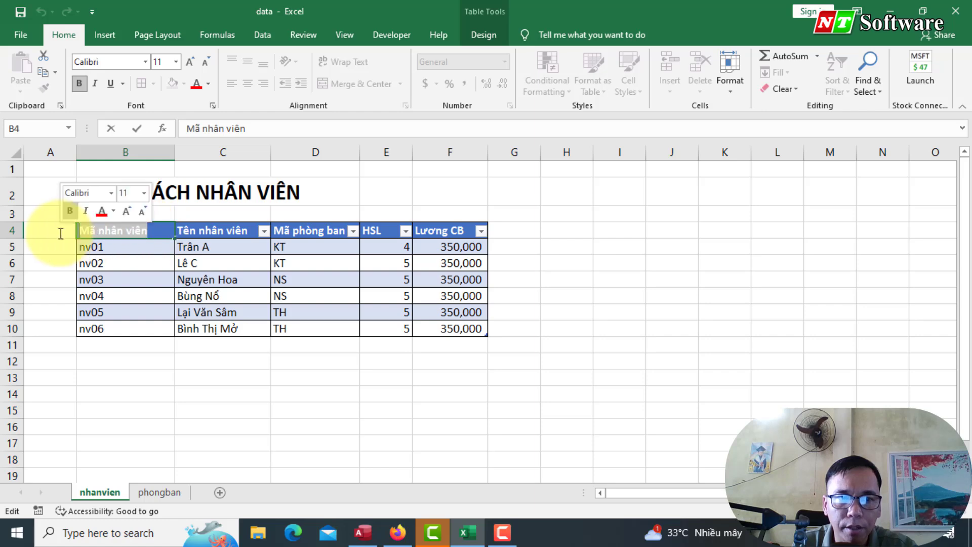
{"action": "left_click", "coordinate": [476, 536]}
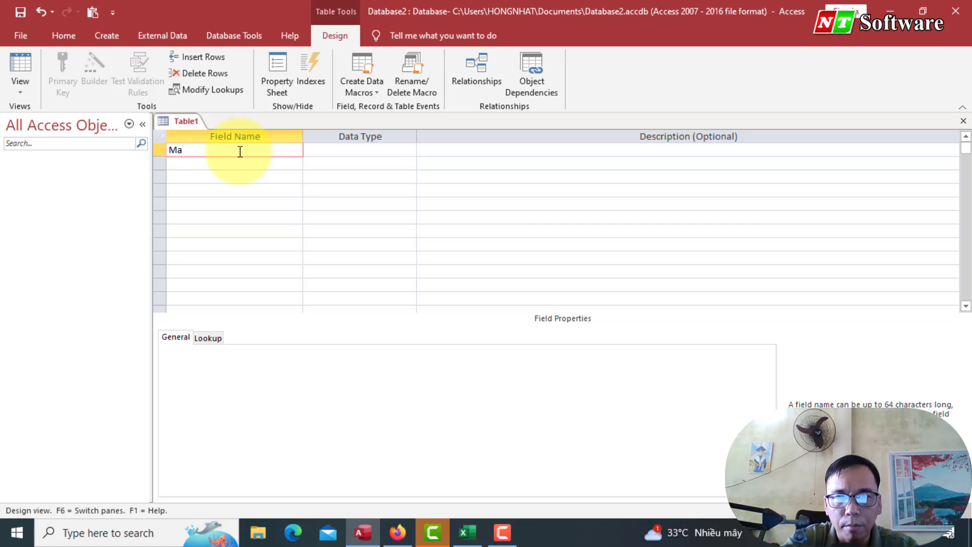
{"action": "type", "text": "NhanVie"}
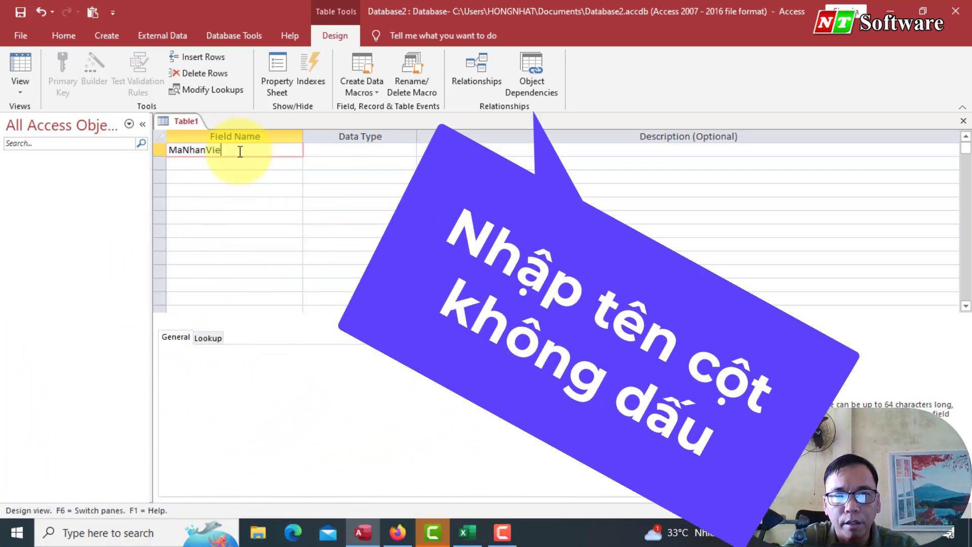
{"action": "type", "text": "n"}
{"action": "left_click_drag", "start_coordinate": [247, 156], "coordinate": [172, 157]}
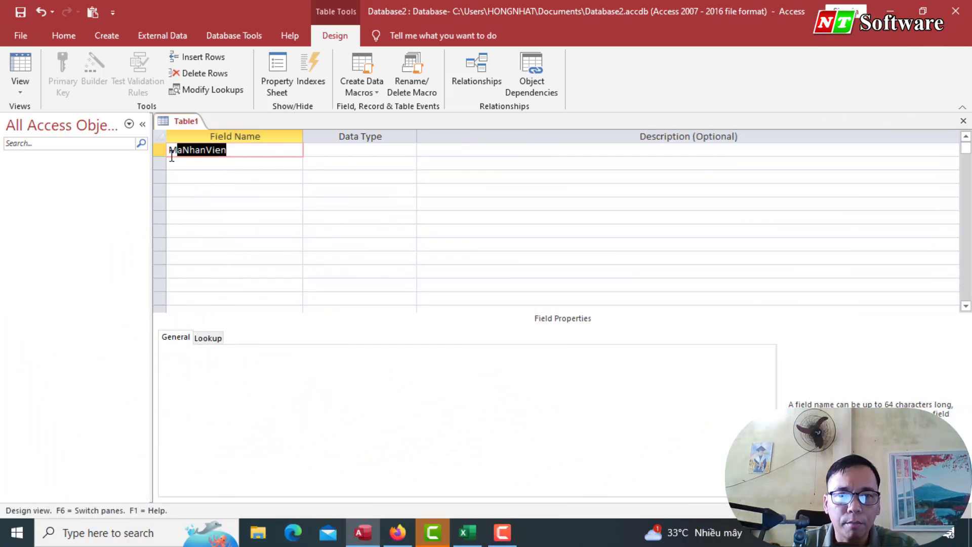
{"action": "left_click", "coordinate": [180, 160]}
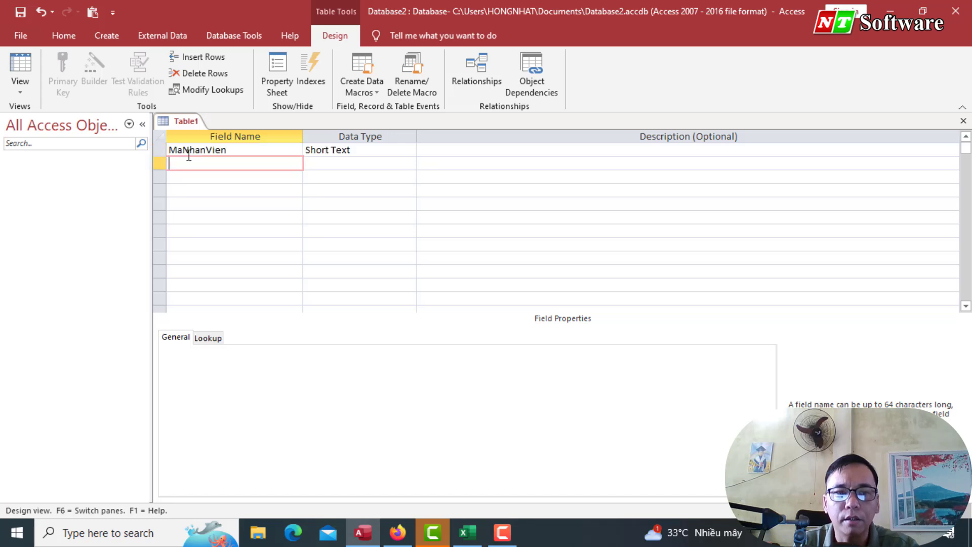
{"action": "left_click", "coordinate": [237, 150]}
{"action": "key", "text": "ctrl+z"}
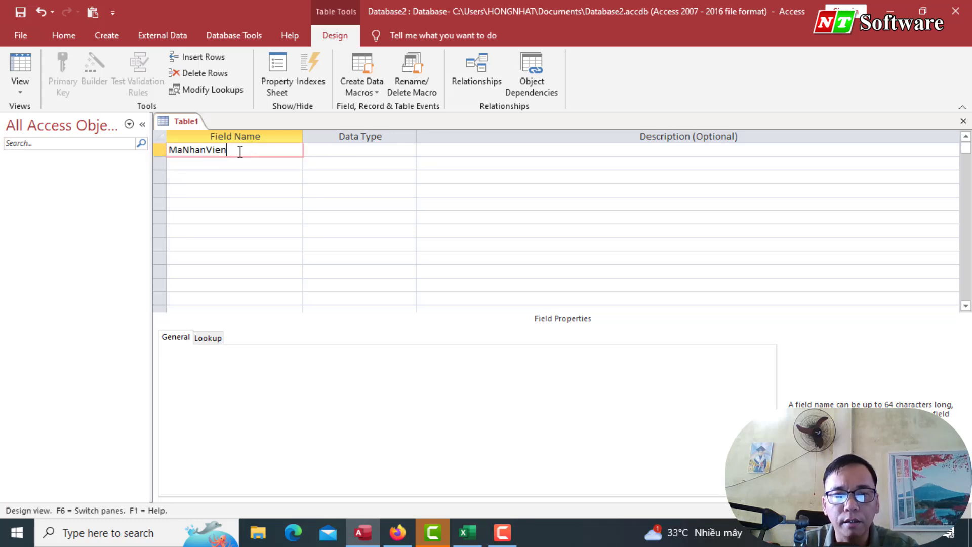
{"action": "key", "text": "ctrl+y"}
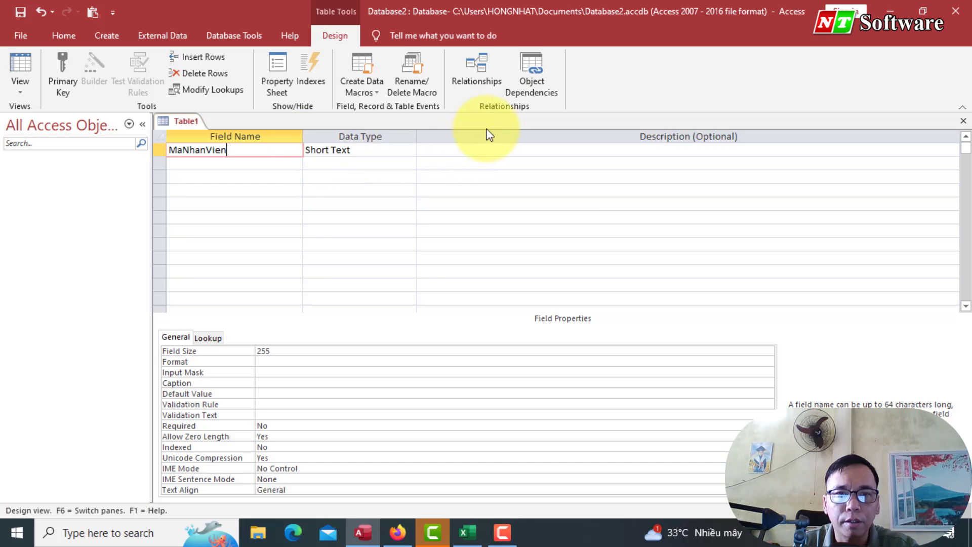
Open the Data Type dropdown for MaNhanVien to view the available types.
{"action": "left_click", "coordinate": [334, 151]}
{"action": "left_click", "coordinate": [410, 150]}
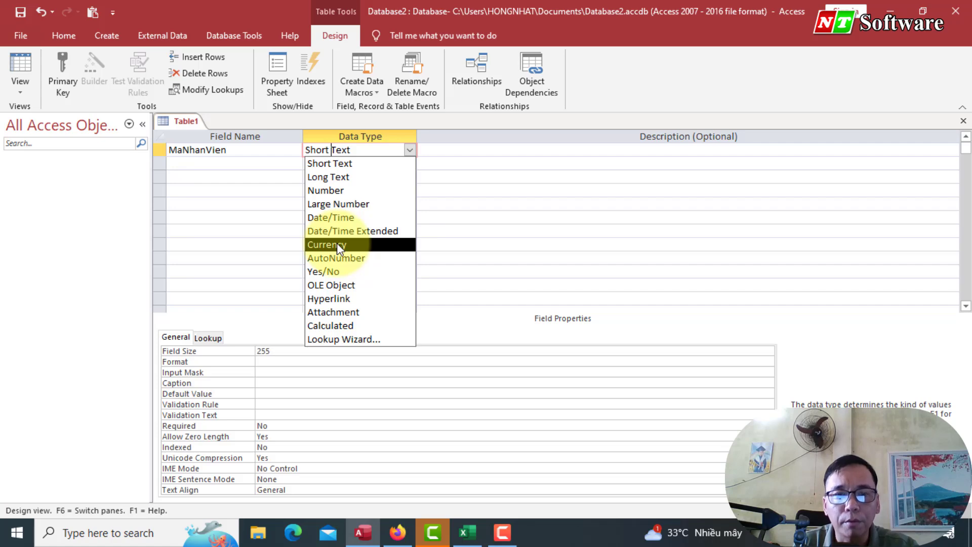
Keep MaNhanVien as Short Text and select its Field Size value of 255 for editing.
{"action": "left_click", "coordinate": [388, 163]}
{"action": "left_click_drag", "start_coordinate": [228, 150], "coordinate": [135, 158]}
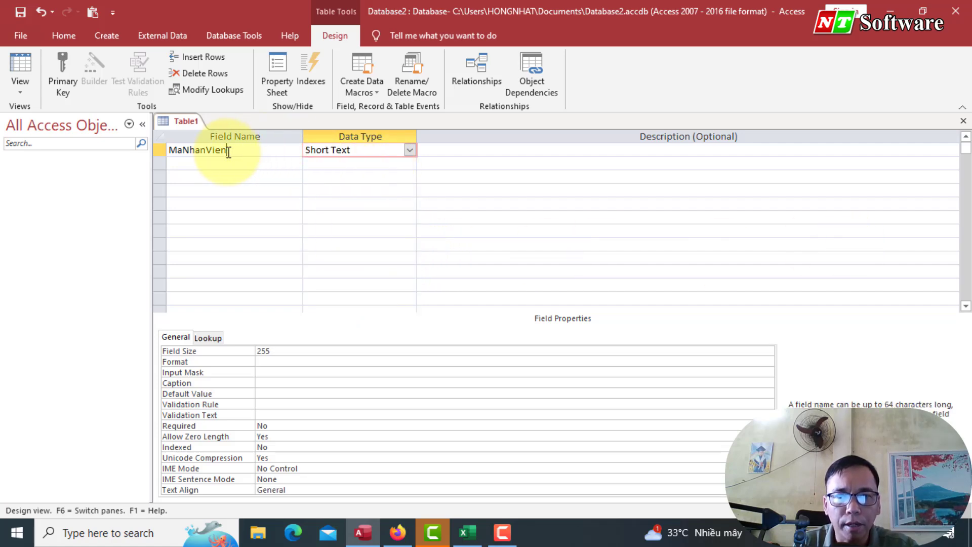
{"action": "key", "text": "Tab"}
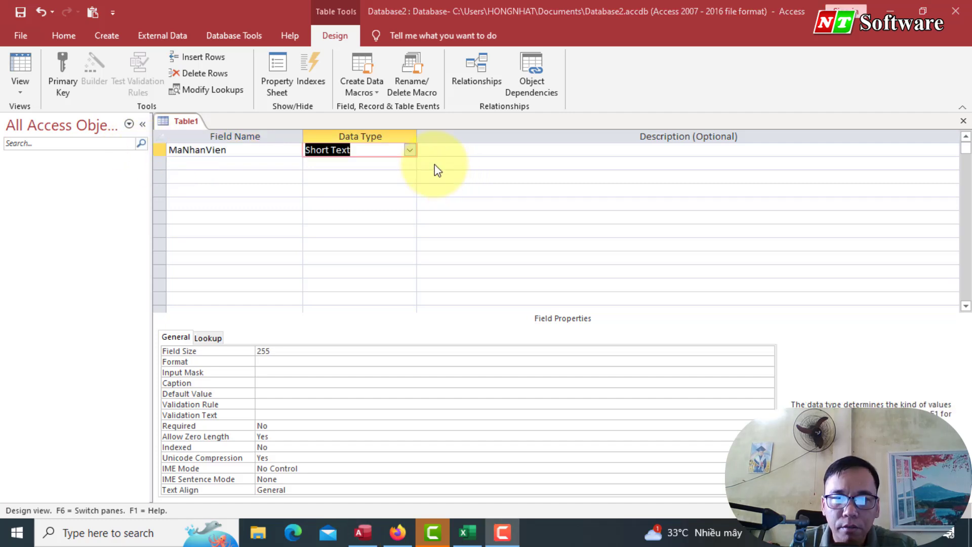
{"action": "left_click", "coordinate": [404, 155]}
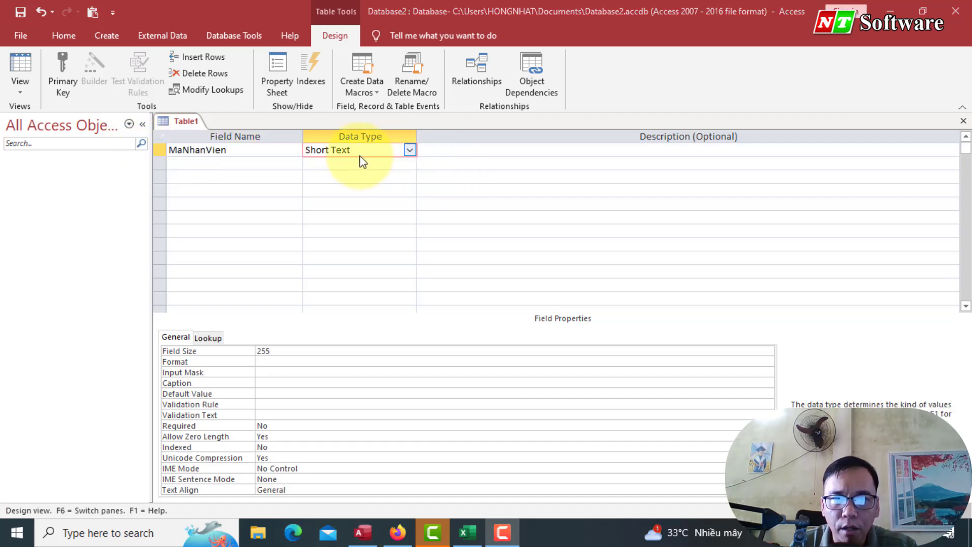
{"action": "left_click", "coordinate": [410, 151]}
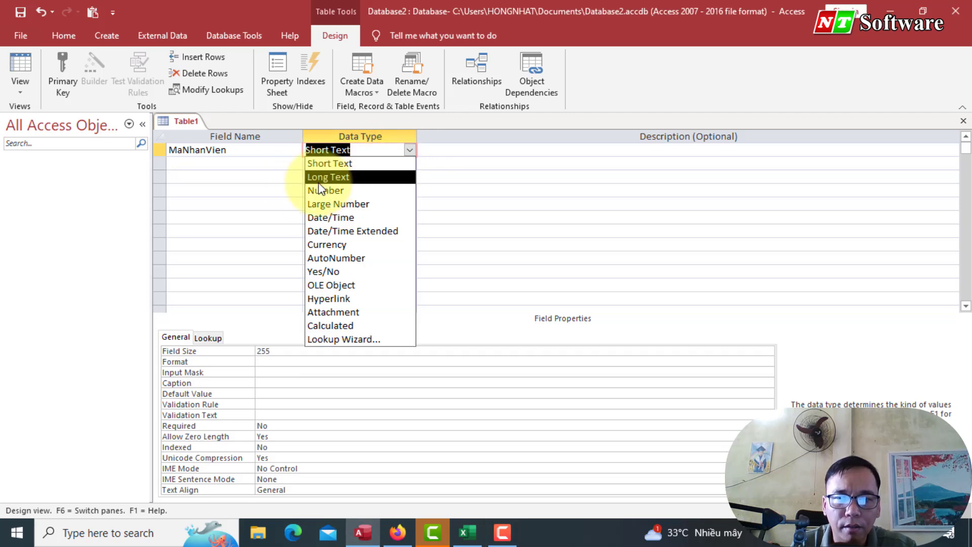
{"action": "left_click", "coordinate": [332, 164]}
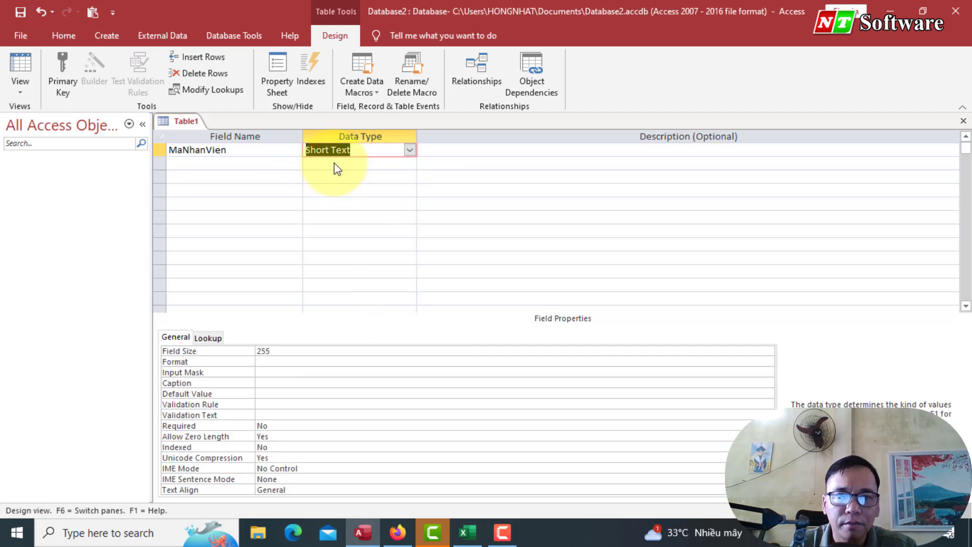
{"action": "left_click", "coordinate": [186, 349]}
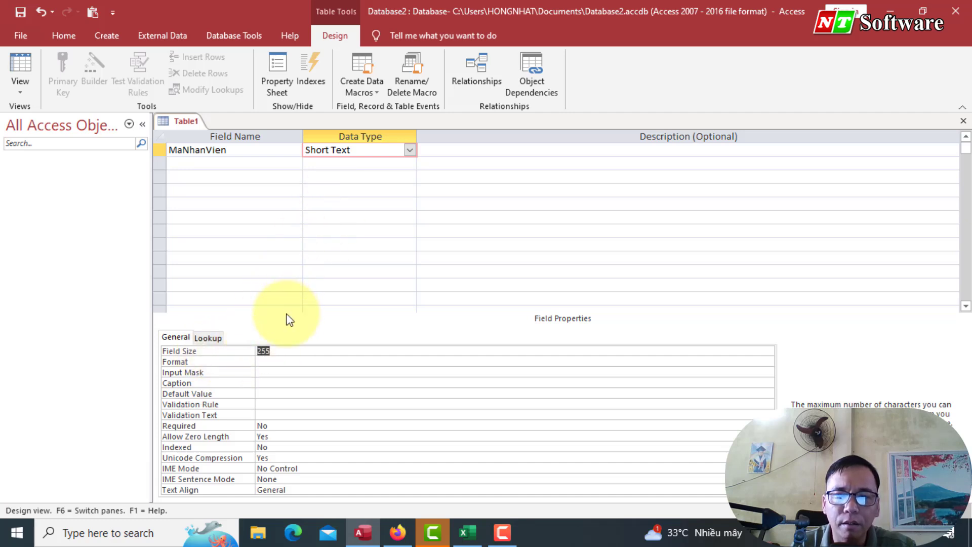
Set the MaNhanVien field size to 50.
{"action": "type", "text": "0"}
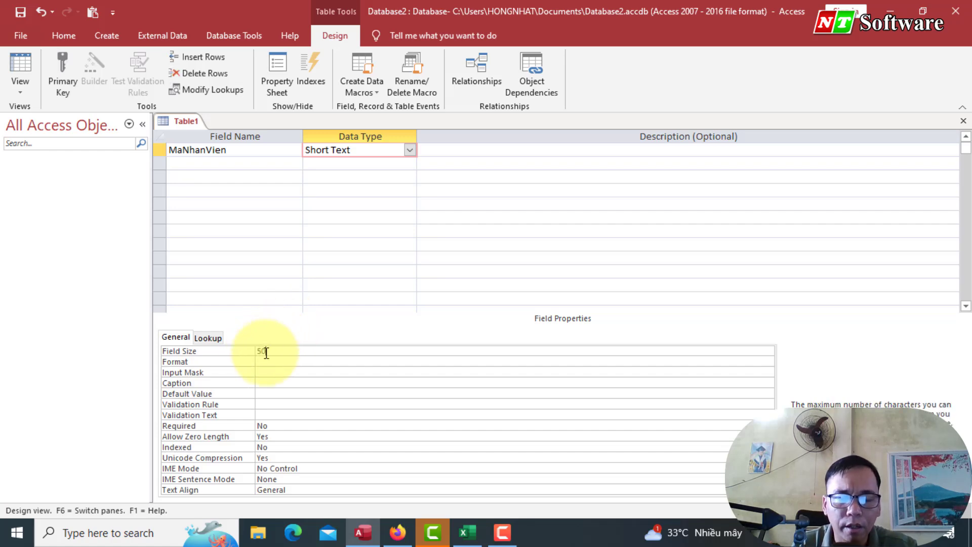
{"action": "left_click", "coordinate": [467, 532]}
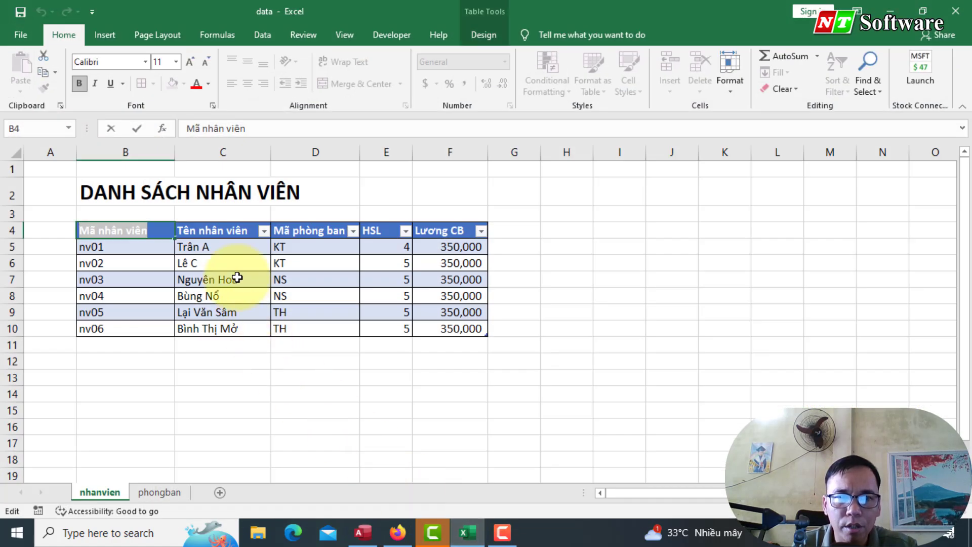
{"action": "left_click", "coordinate": [108, 247]}
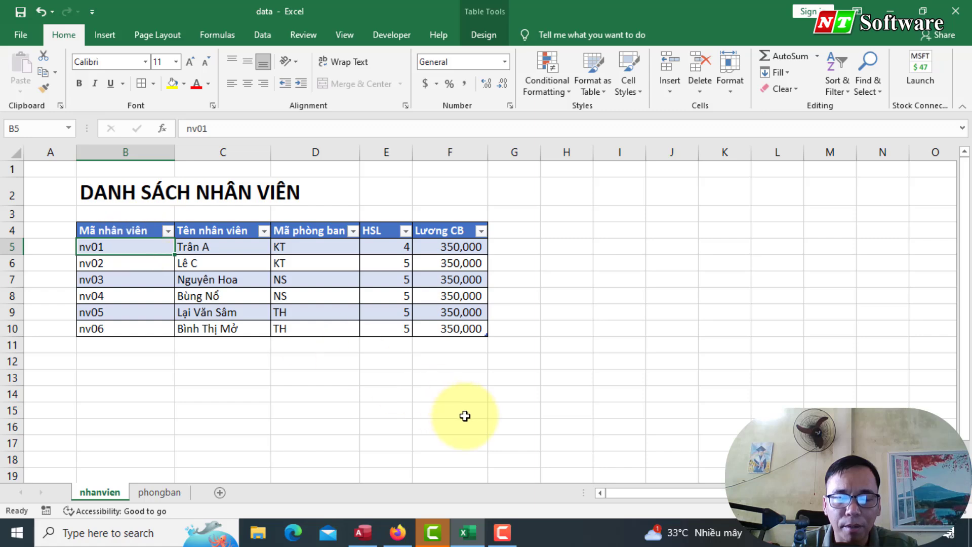
{"action": "left_click", "coordinate": [363, 532]}
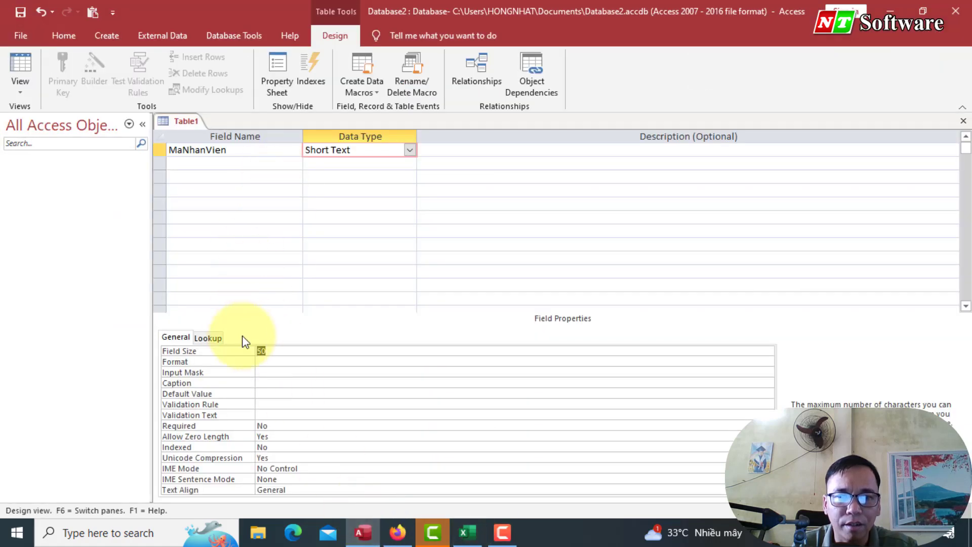
{"action": "left_click", "coordinate": [274, 350]}
{"action": "left_click", "coordinate": [206, 350]}
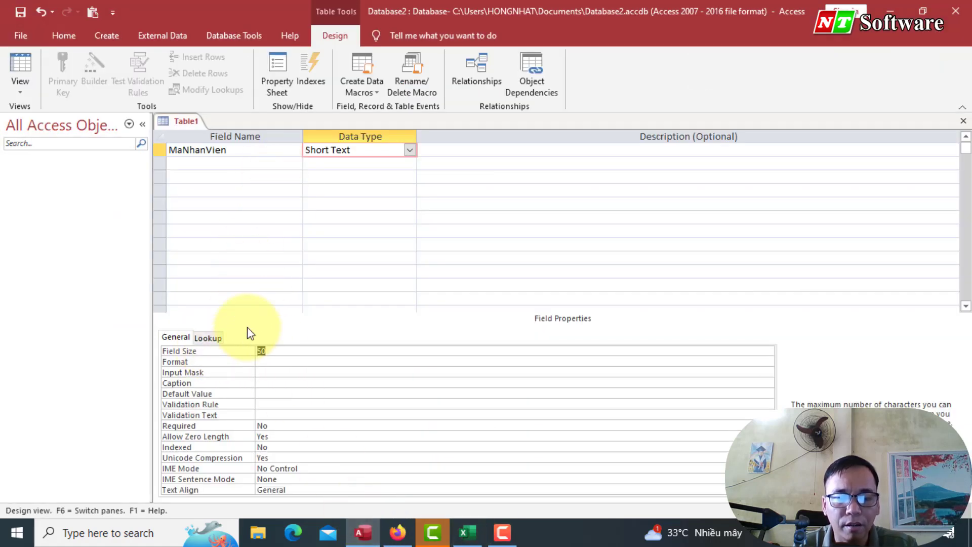
Add TenNhanVien as a Short Text field in the second row.
{"action": "left_click", "coordinate": [187, 163]}
{"action": "type", "text": "Ten"}
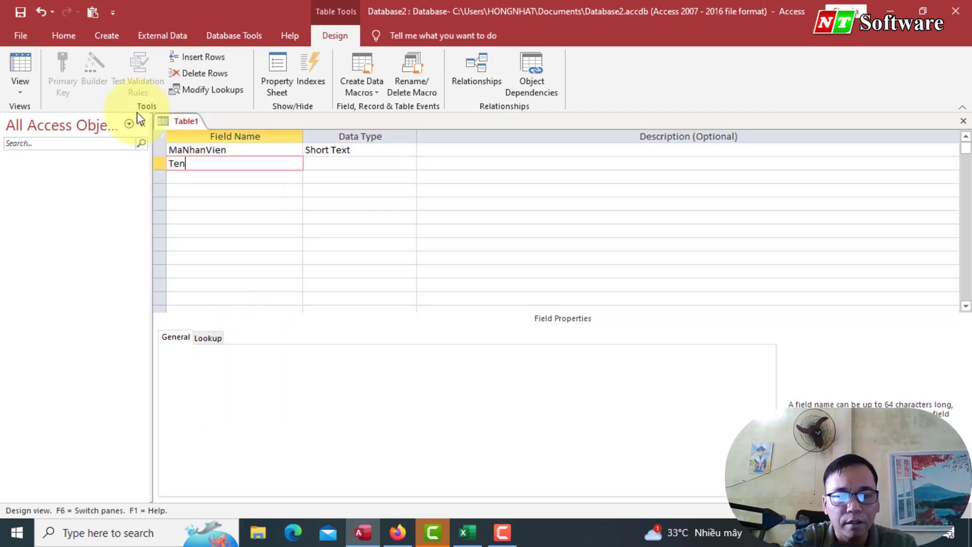
{"action": "type", "text": "NhanVien"}
{"action": "key", "text": "Tab"}
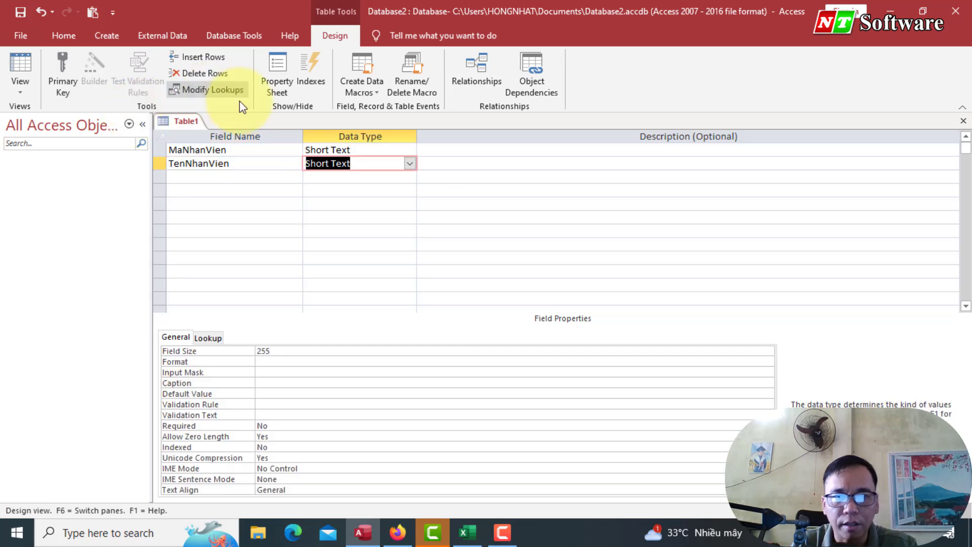
{"action": "left_click", "coordinate": [238, 352]}
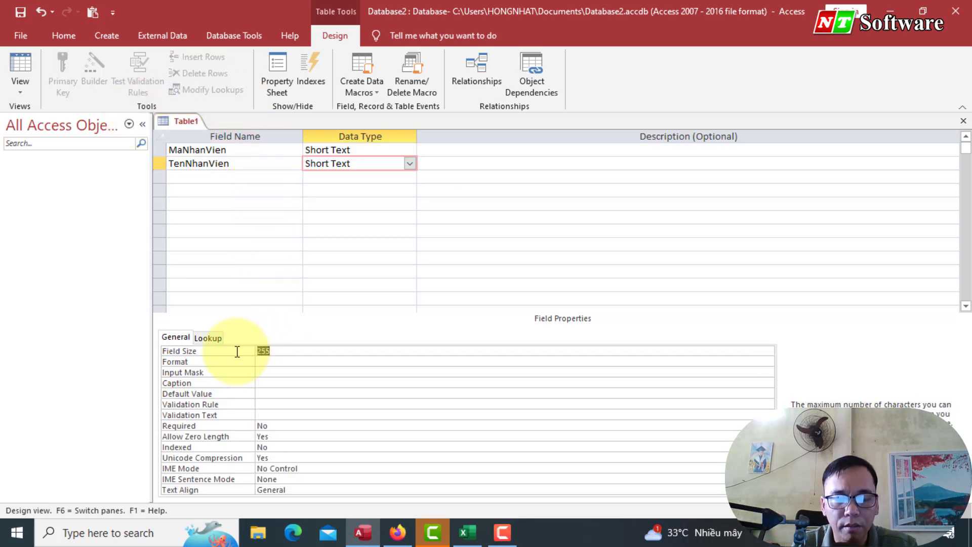
{"action": "type", "text": "150"}
{"action": "key", "text": "alt+Tab"}
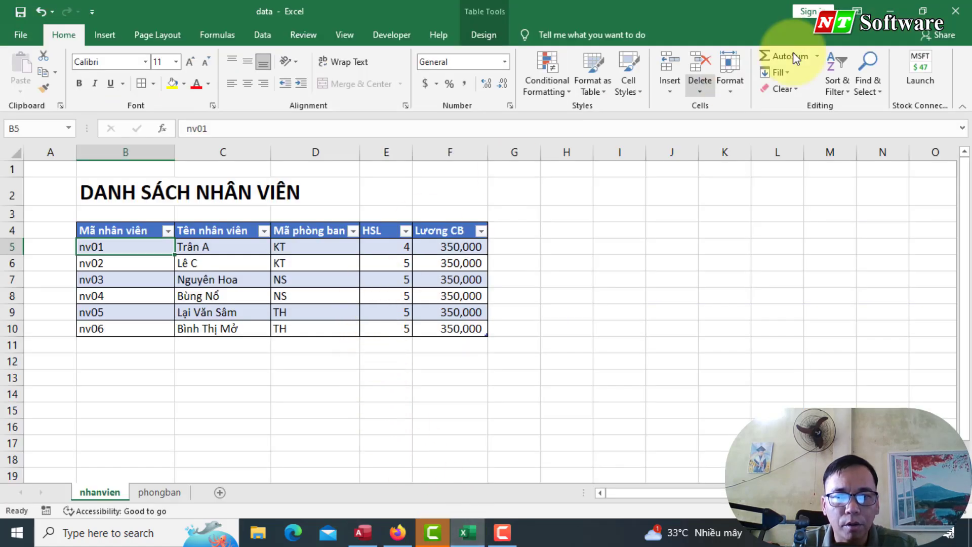
{"action": "left_click", "coordinate": [895, 6]}
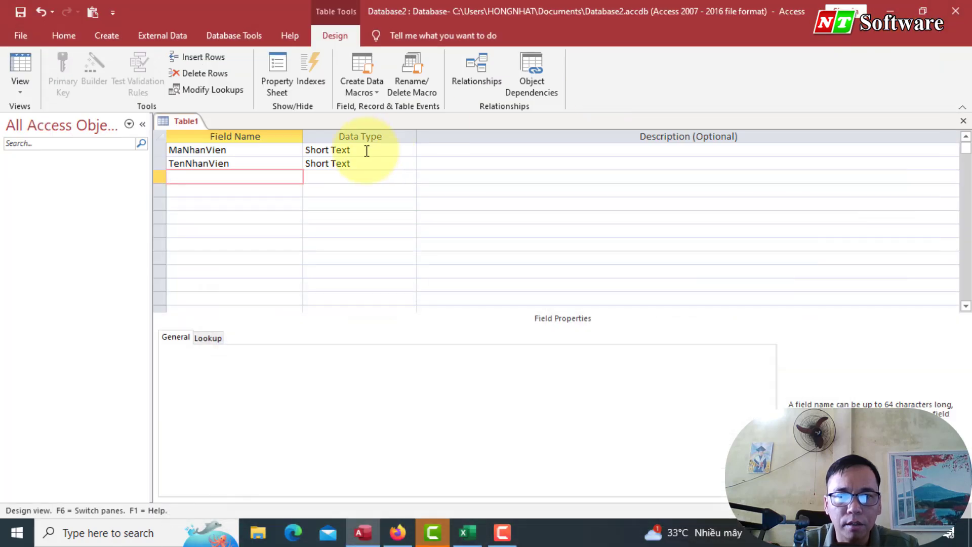
Add MaPhongBan as a Short Text field with field size 150.
{"action": "type", "text": "MaPhongBan"}
{"action": "key", "text": "Tab"}
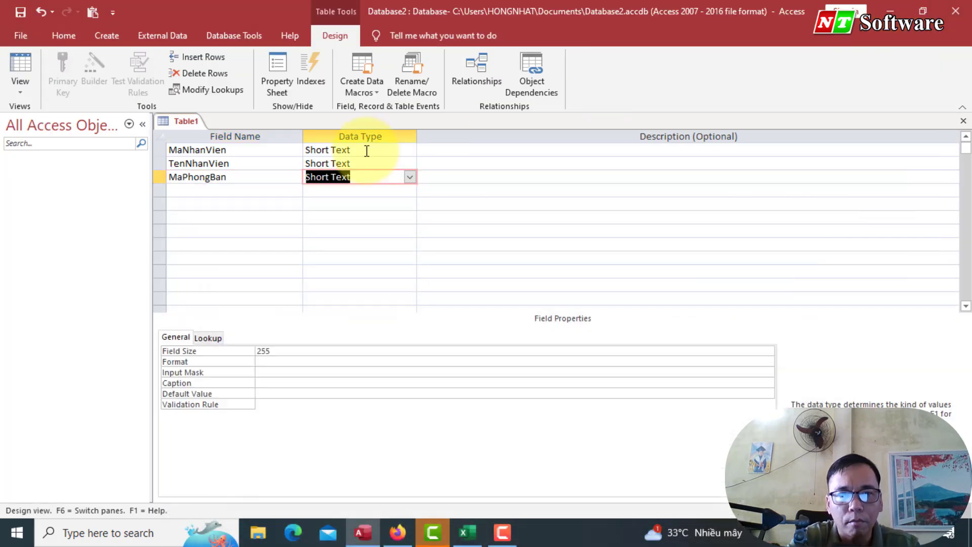
{"action": "double_click", "coordinate": [295, 349]}
{"action": "type", "text": "15"}
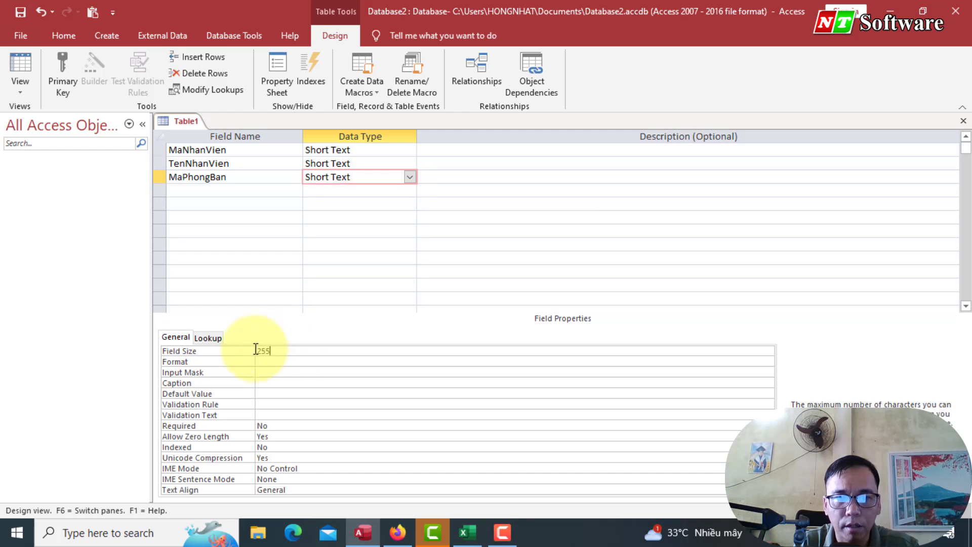
{"action": "type", "text": "0"}
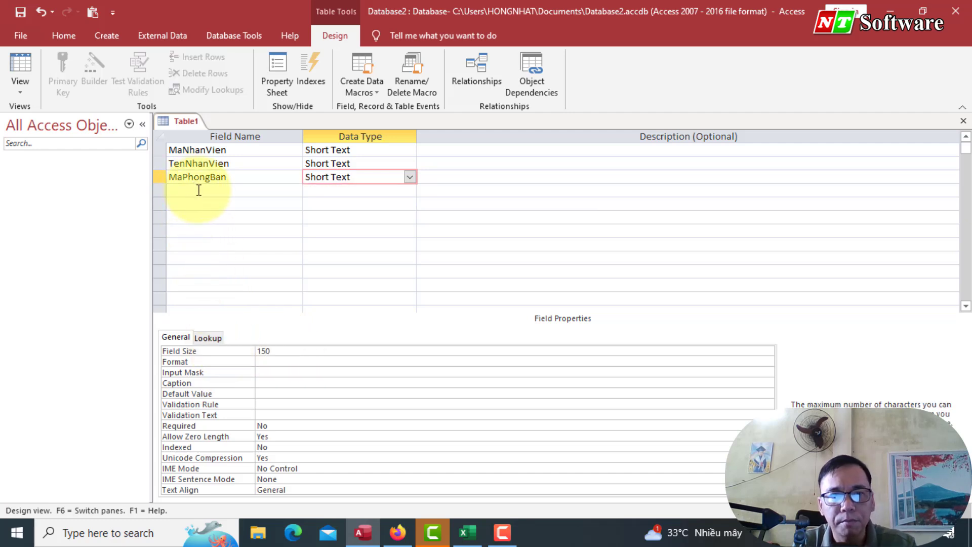
{"action": "left_click", "coordinate": [199, 190]}
{"action": "type", "text": "HSL"}
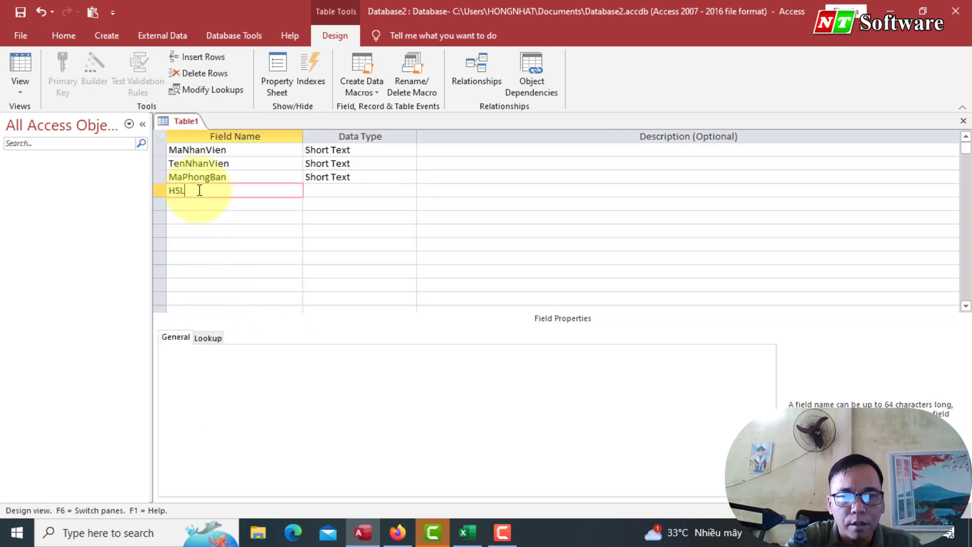
Make HSL a Number field with field size Double.
{"action": "key", "text": "Tab"}
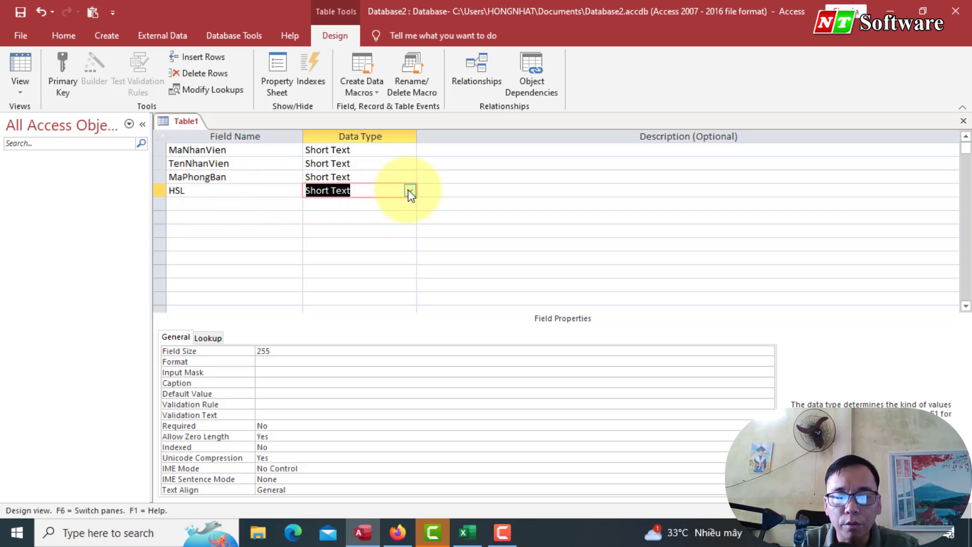
{"action": "left_click", "coordinate": [409, 191]}
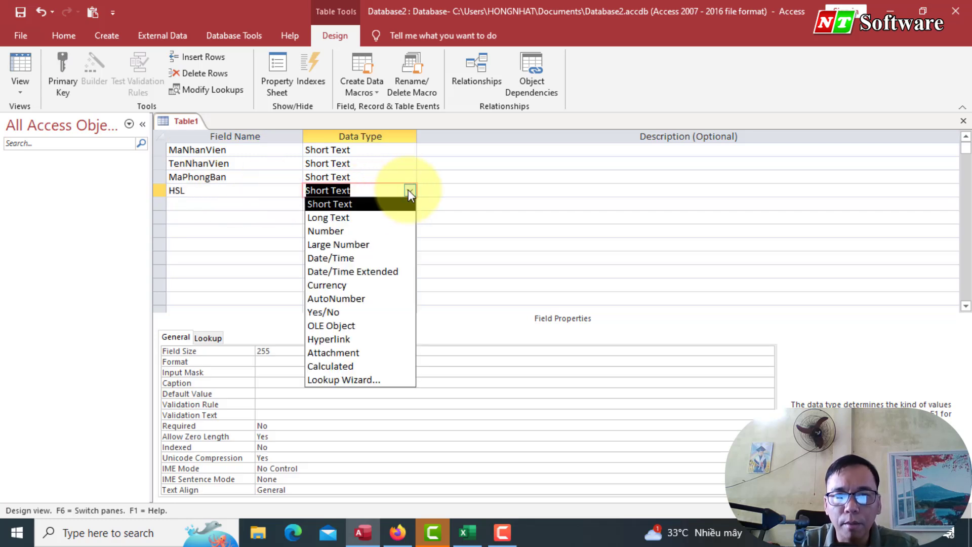
{"action": "left_click", "coordinate": [329, 231]}
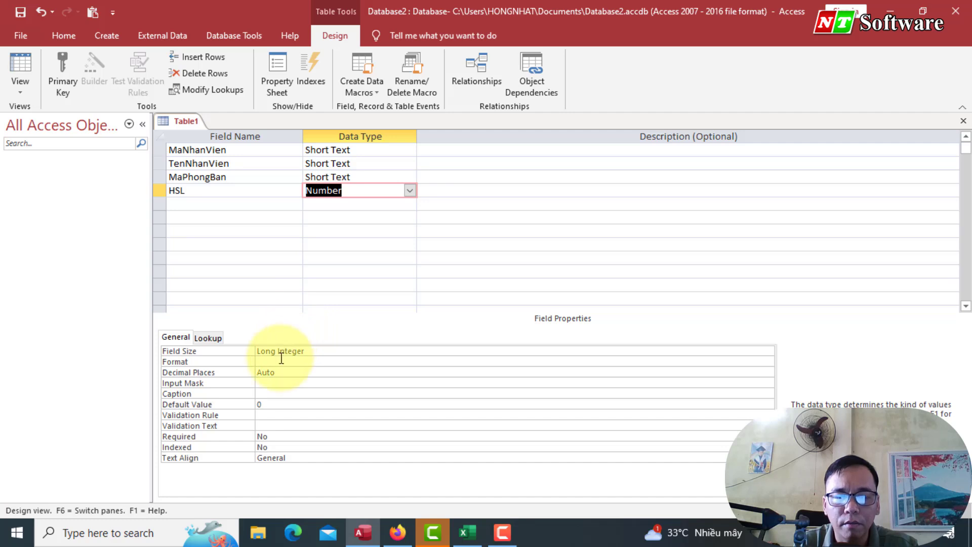
{"action": "left_click", "coordinate": [278, 353]}
{"action": "left_click", "coordinate": [767, 351]}
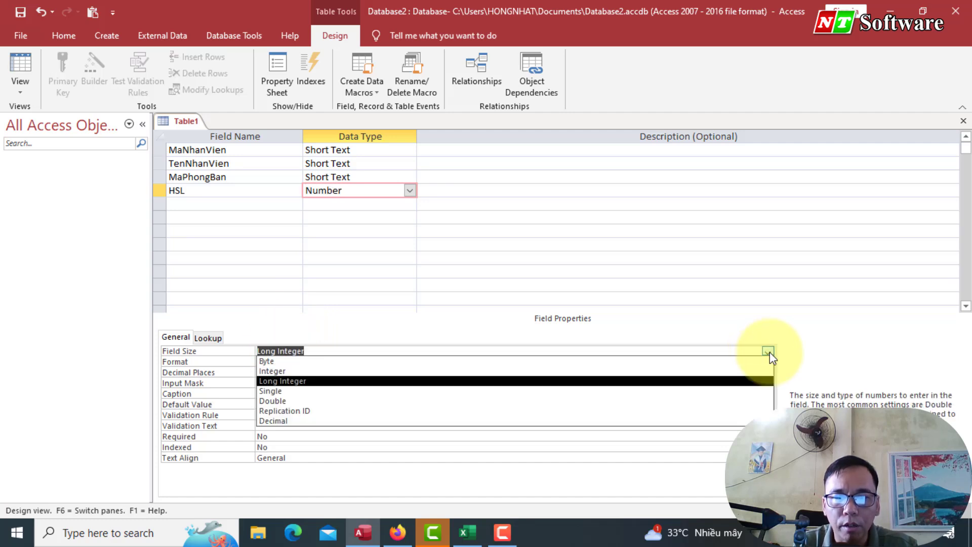
{"action": "left_click", "coordinate": [428, 361]}
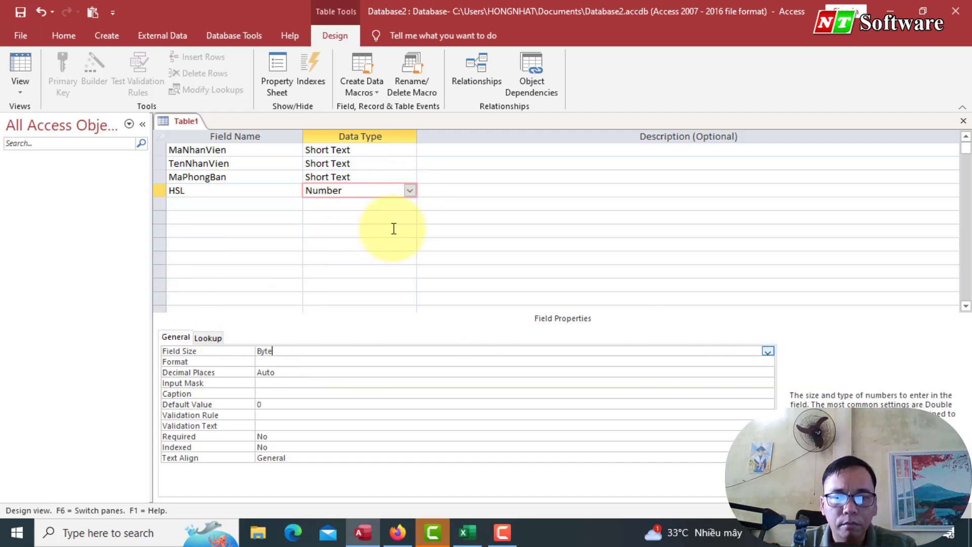
{"action": "left_click", "coordinate": [768, 351]}
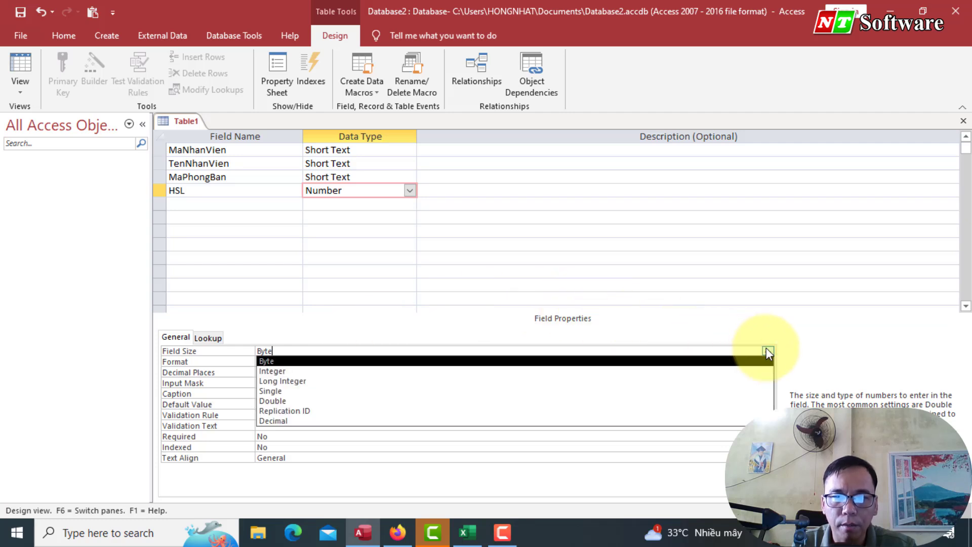
{"action": "left_click", "coordinate": [293, 404]}
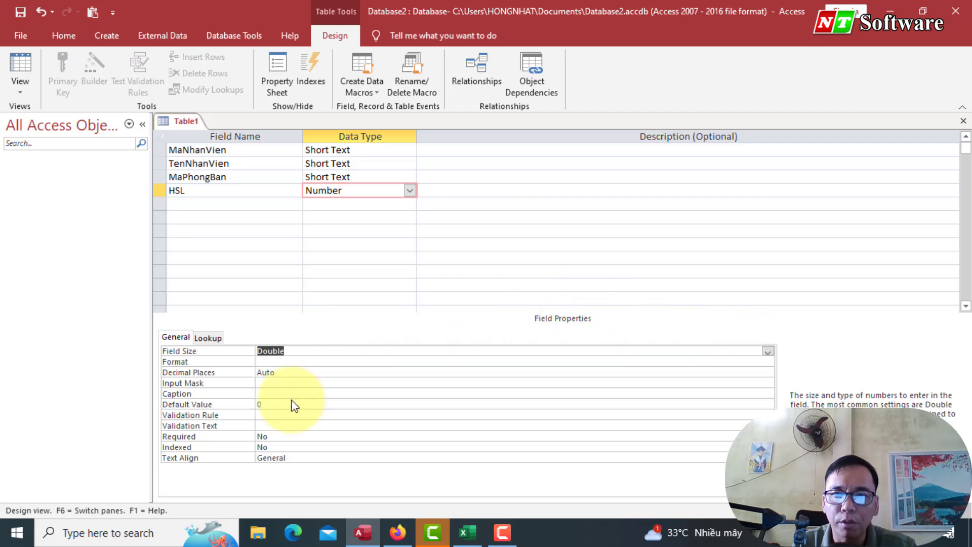
Add LuongCB as a Number field with the default Long Integer size.
{"action": "left_click", "coordinate": [185, 205]}
{"action": "type", "text": "LuongCB"}
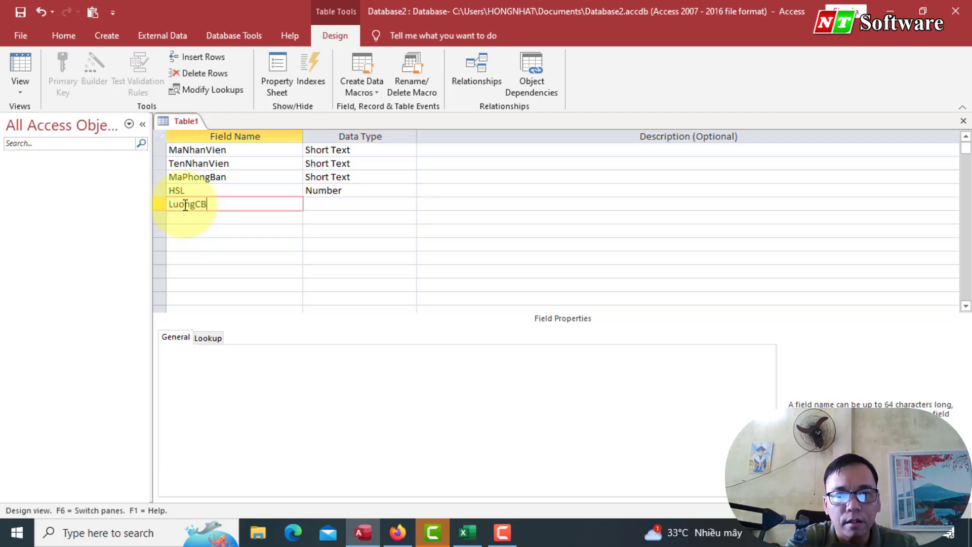
{"action": "key", "text": "Tab"}
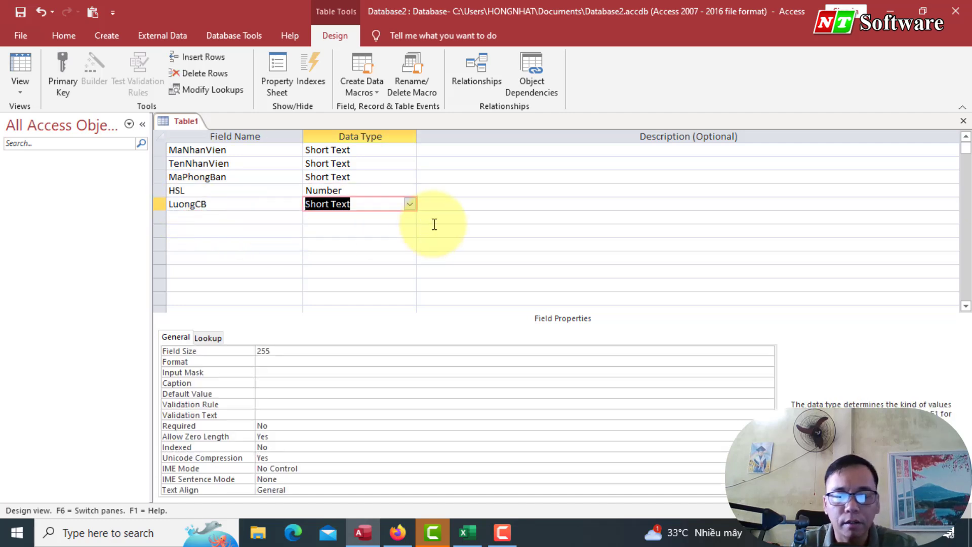
{"action": "left_click", "coordinate": [410, 204]}
{"action": "left_click", "coordinate": [329, 244]}
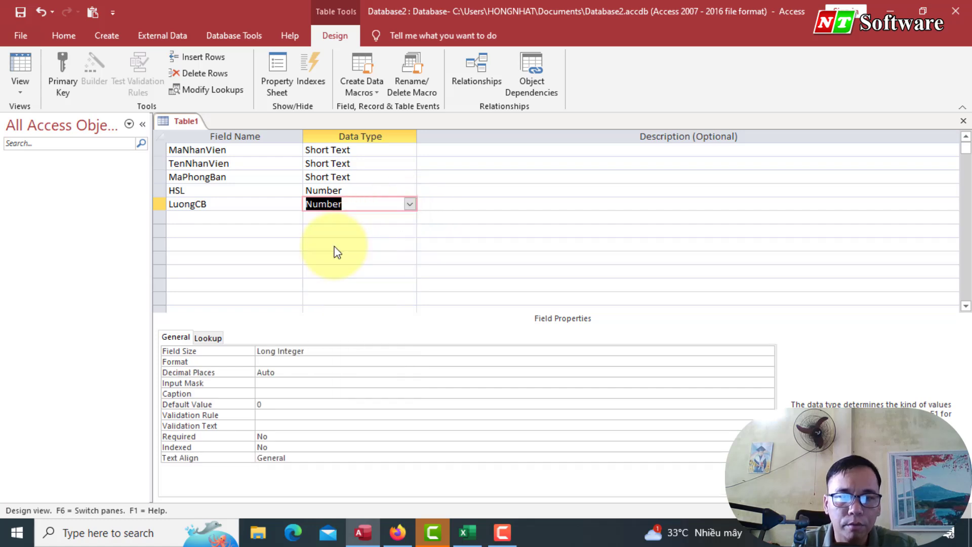
{"action": "left_click", "coordinate": [226, 350]}
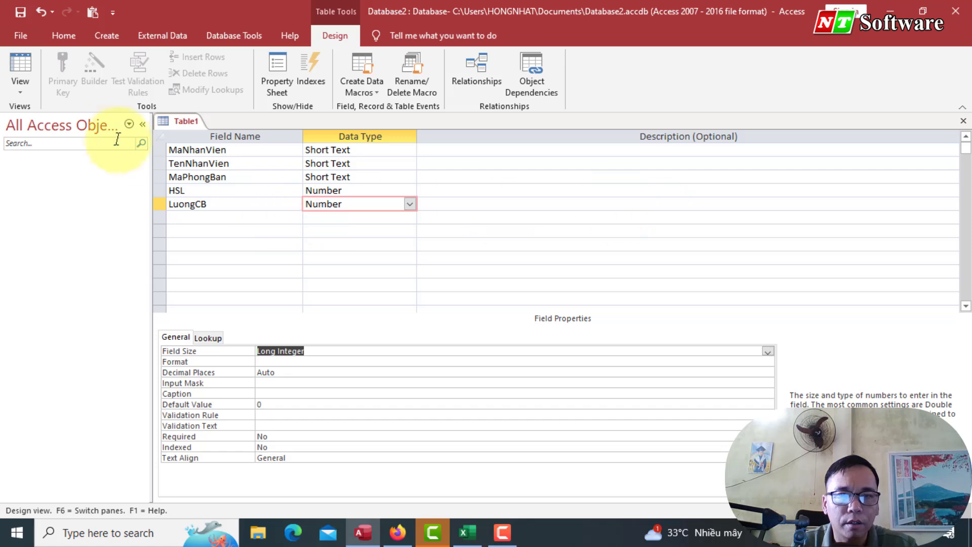
Save the design as tbNhanVien, decline the primary key prompt, and close the design tab.
{"action": "left_click", "coordinate": [25, 17]}
{"action": "type", "text": "tbNhanVien"}
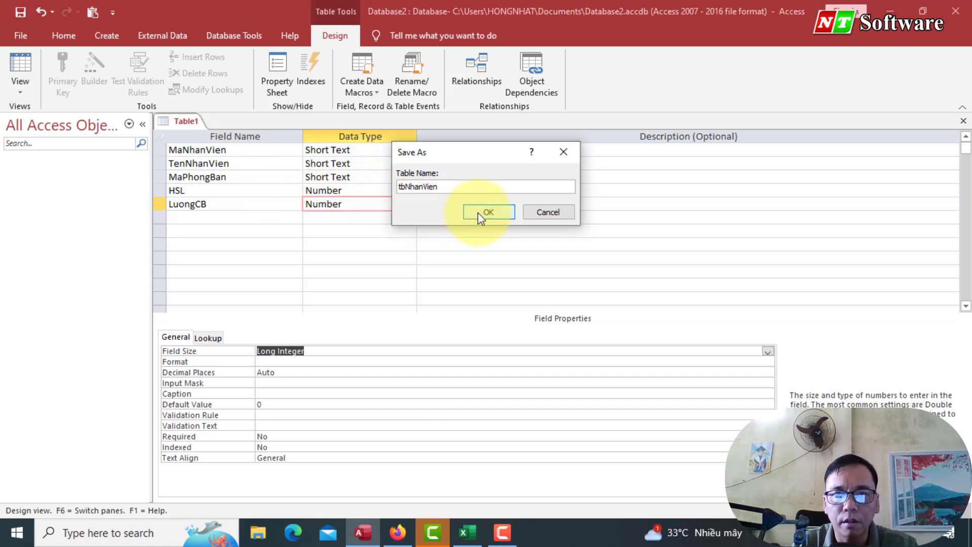
{"action": "left_click", "coordinate": [488, 212]}
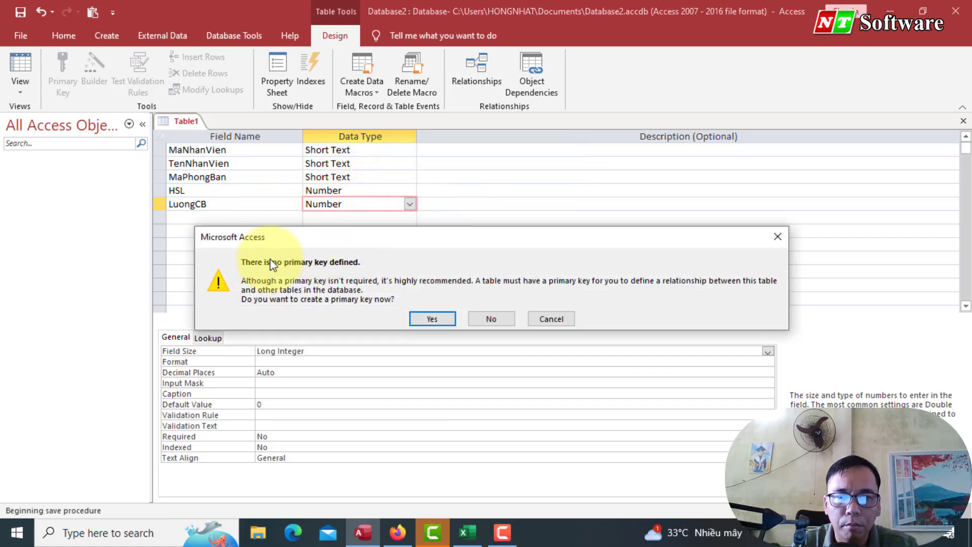
{"action": "left_click_drag", "start_coordinate": [377, 237], "coordinate": [329, 303]}
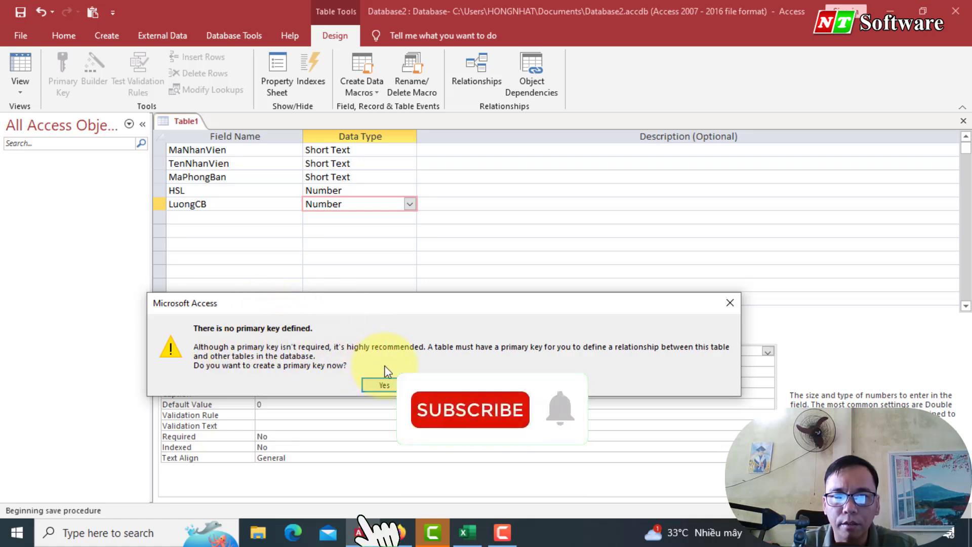
{"action": "left_click", "coordinate": [428, 385]}
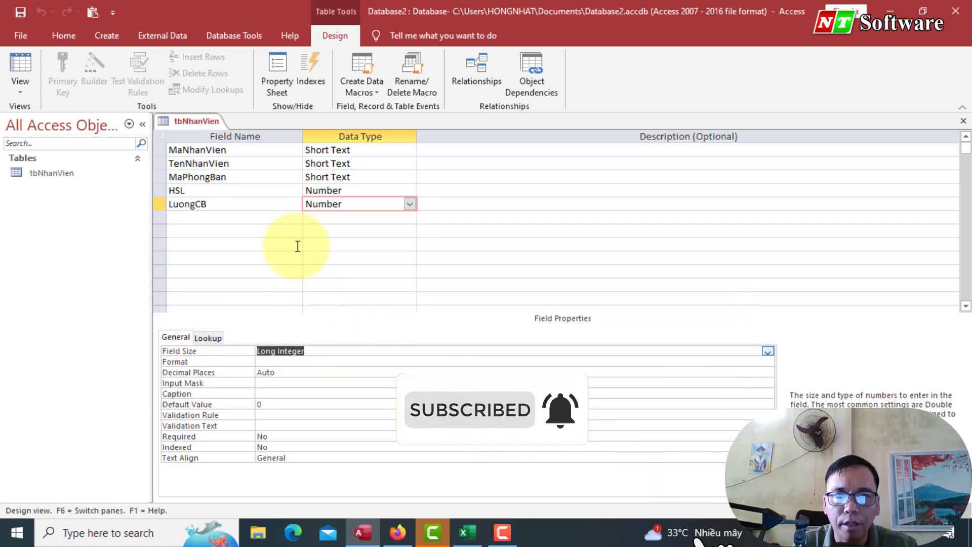
{"action": "left_click", "coordinate": [964, 122]}
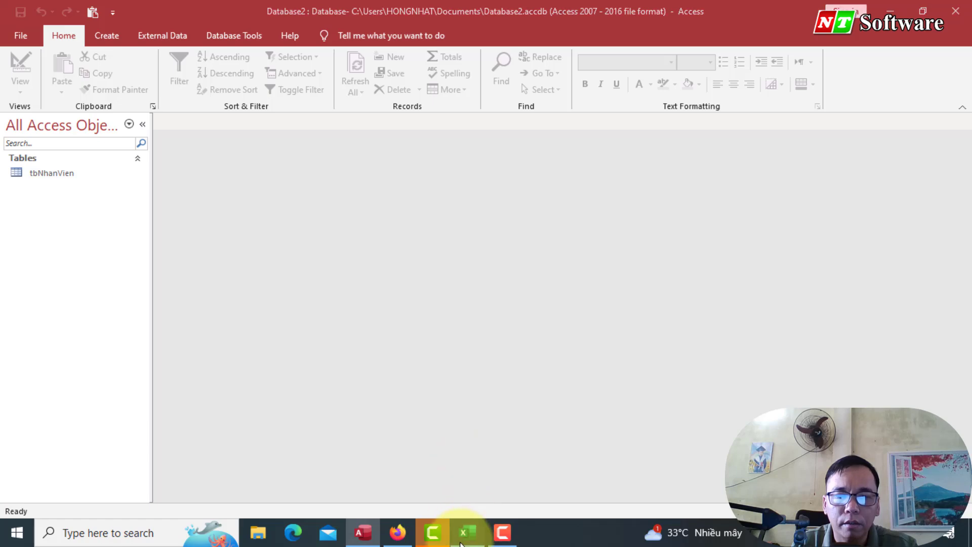
Look over the phongban department list in Excel, then bring up Access's Create commands.
{"action": "left_click", "coordinate": [467, 532]}
{"action": "left_click", "coordinate": [160, 492]}
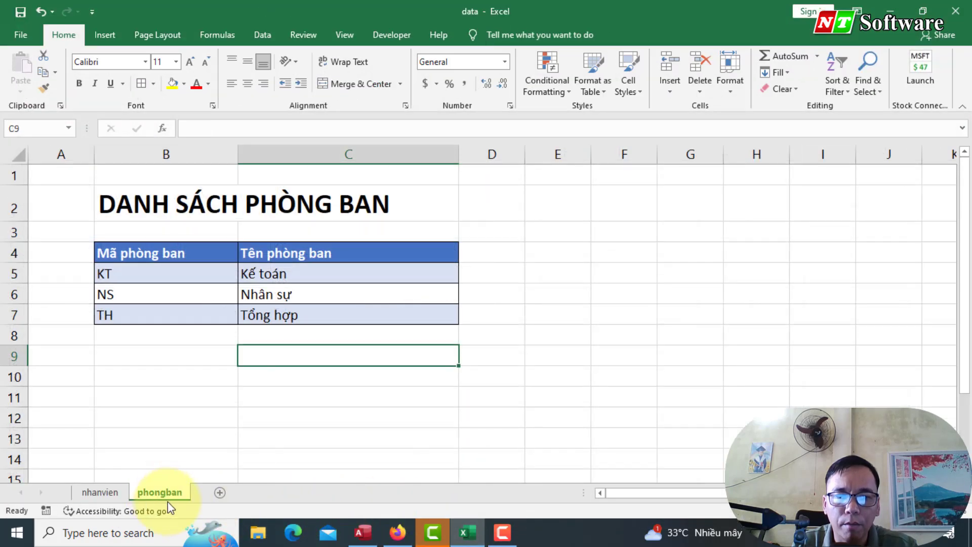
{"action": "left_click", "coordinate": [363, 531]}
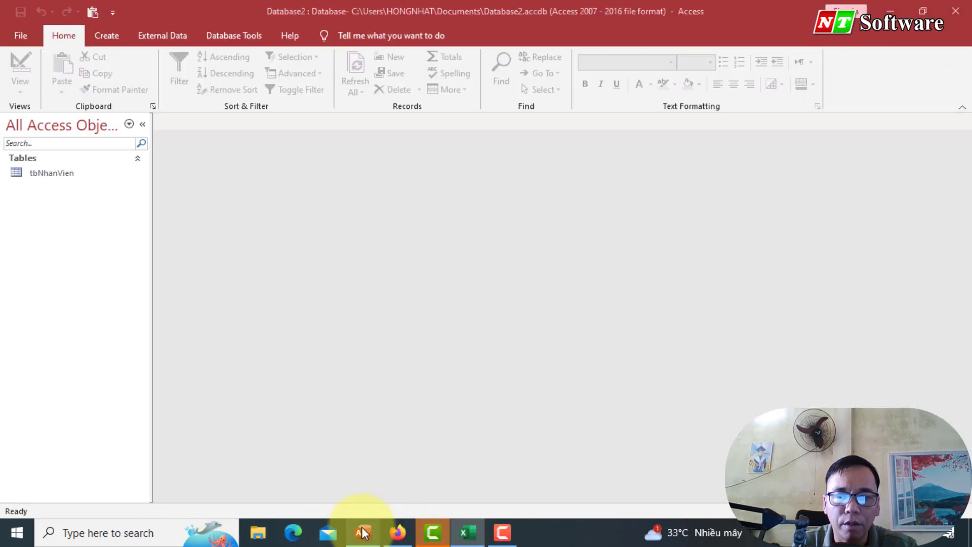
{"action": "left_click", "coordinate": [106, 35]}
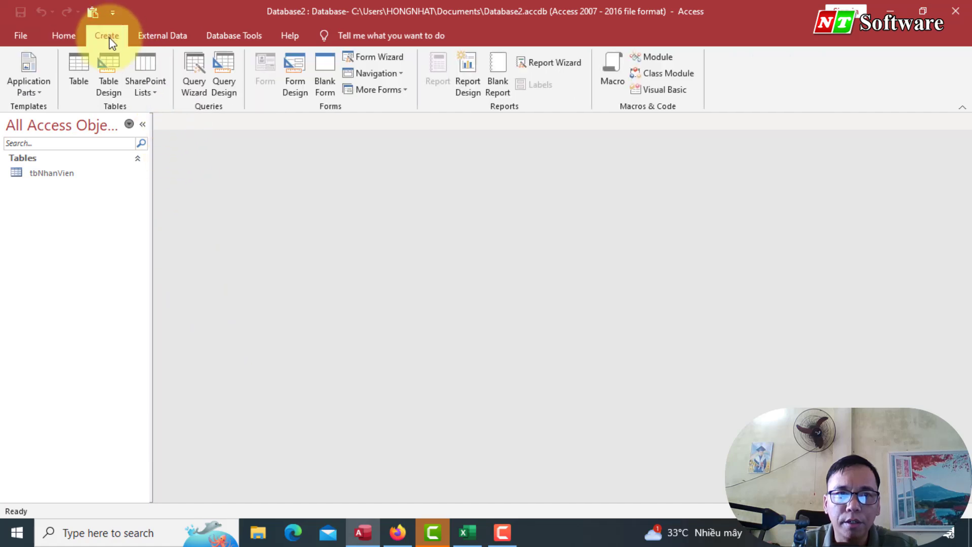
Design a new table with Short Text fields MaPhongBan (size 50) and TenPhongBan (size 150).
{"action": "left_click", "coordinate": [116, 92]}
{"action": "type", "text": "MaPhongBan"}
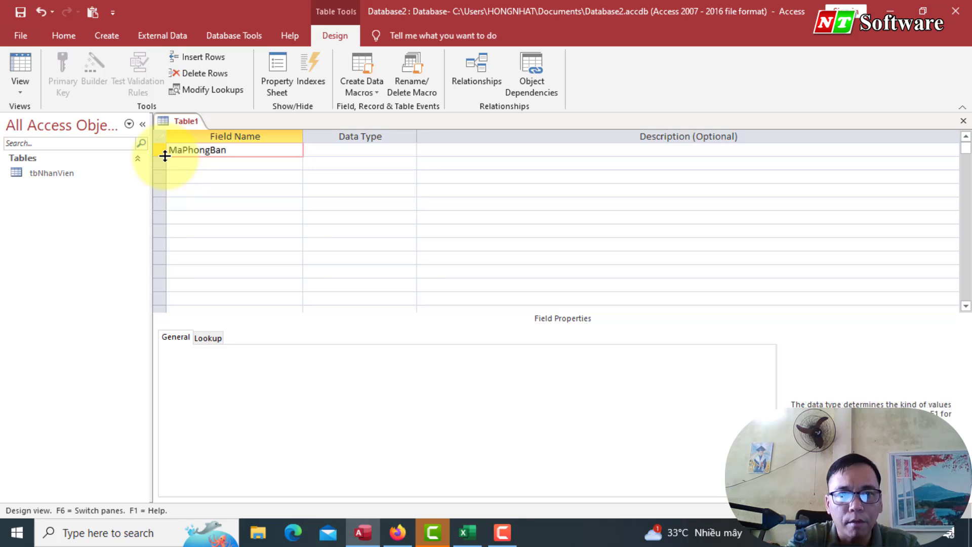
{"action": "key", "text": "Tab"}
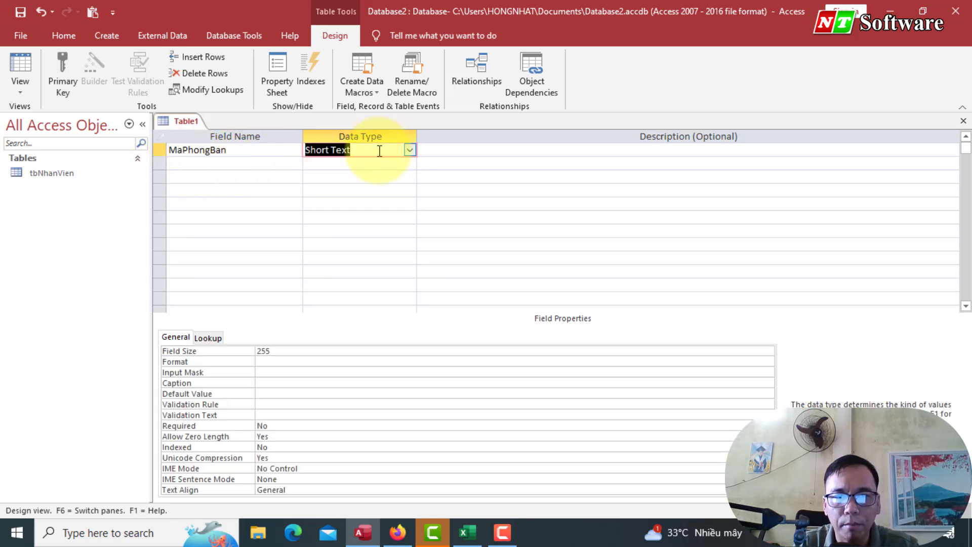
{"action": "double_click", "coordinate": [264, 351]}
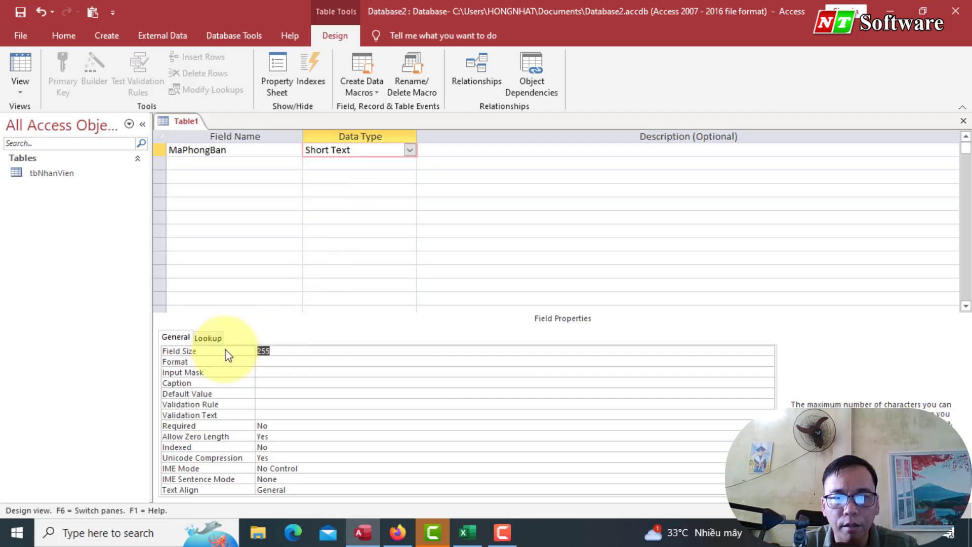
{"action": "type", "text": "50"}
{"action": "left_click", "coordinate": [221, 166]}
{"action": "type", "text": "TenPhongBan"}
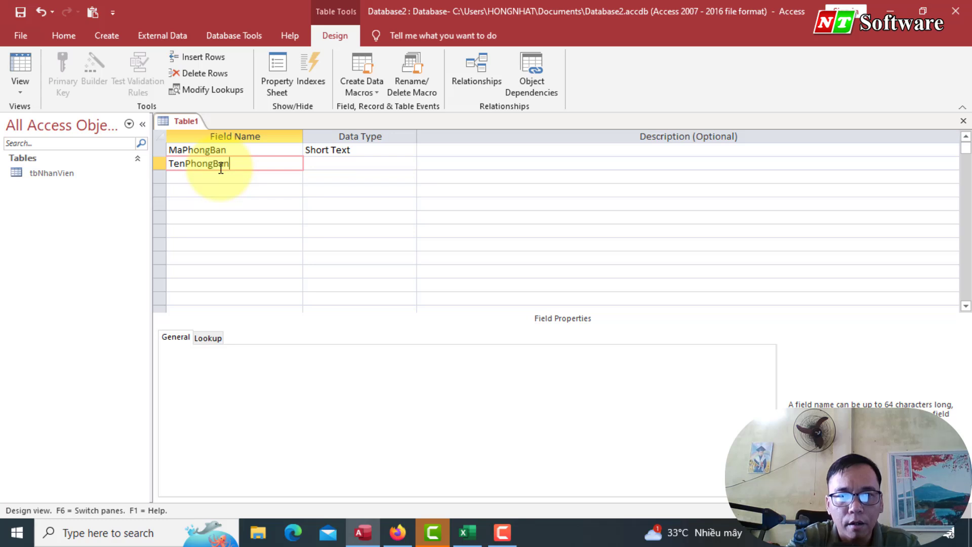
{"action": "key", "text": "Tab"}
{"action": "double_click", "coordinate": [262, 351]}
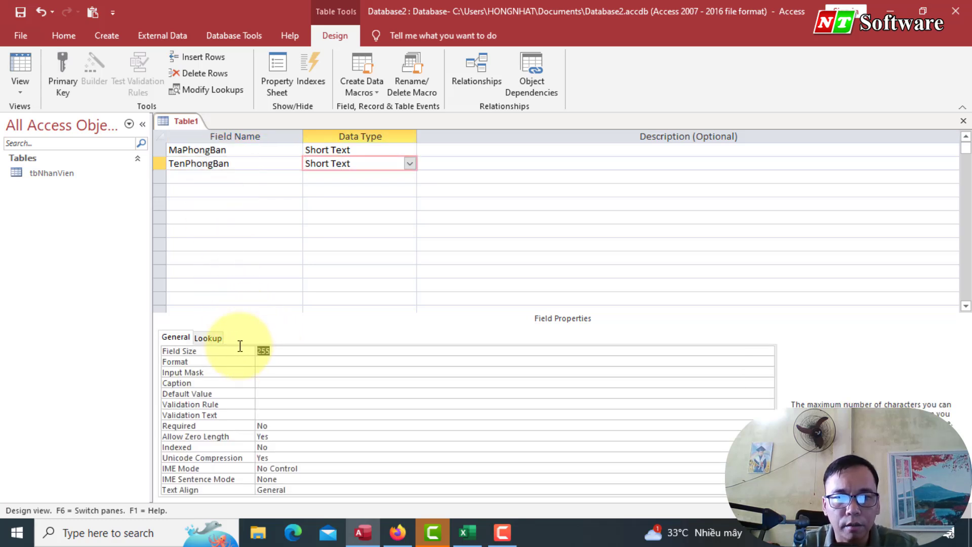
{"action": "type", "text": "150"}
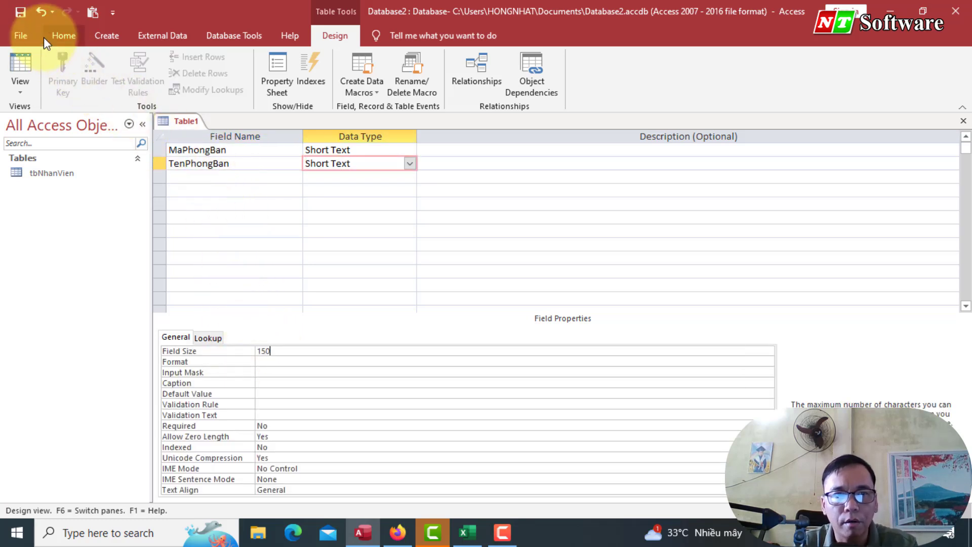
Save the table as tbPhongBan without a primary key and close it.
{"action": "left_click", "coordinate": [21, 12]}
{"action": "type", "text": "tbPhongBan"}
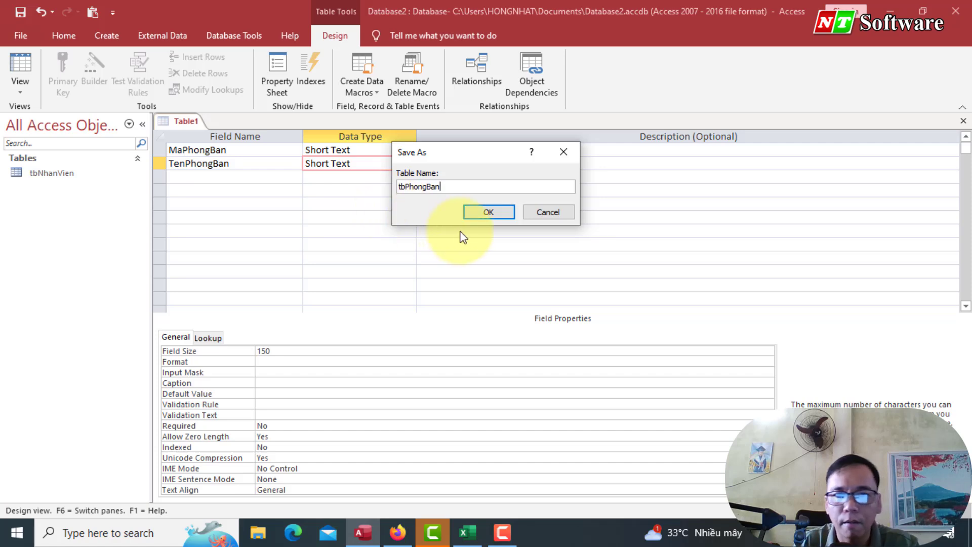
{"action": "left_click", "coordinate": [488, 212]}
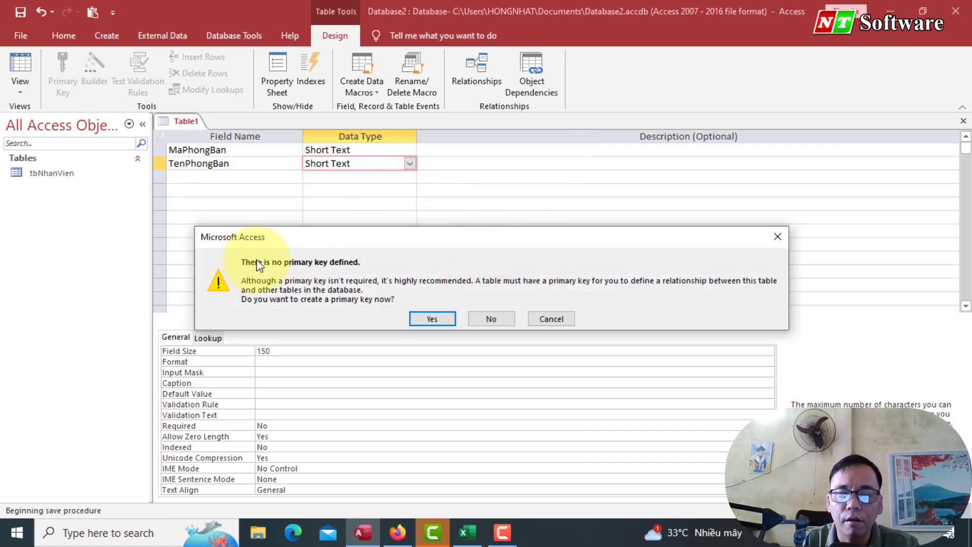
{"action": "left_click", "coordinate": [489, 318]}
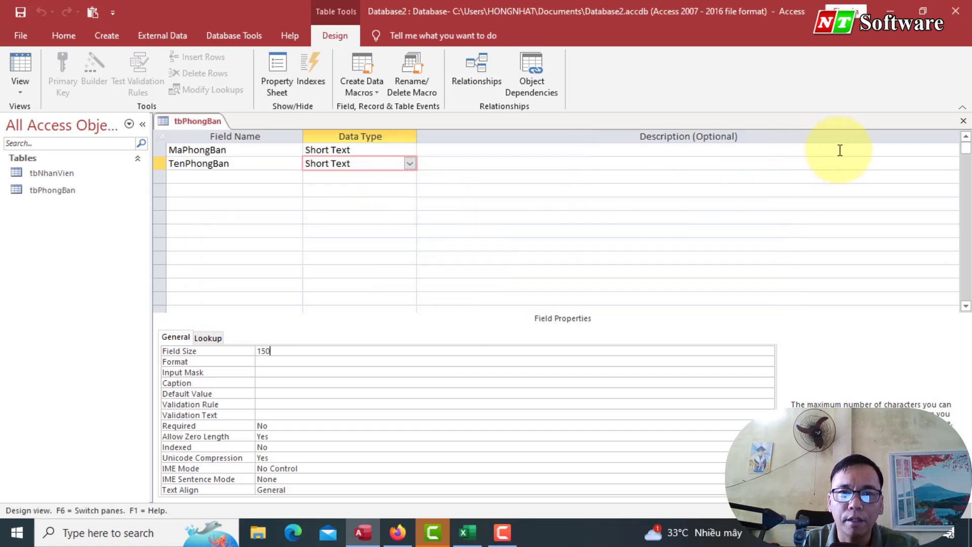
{"action": "left_click", "coordinate": [964, 121]}
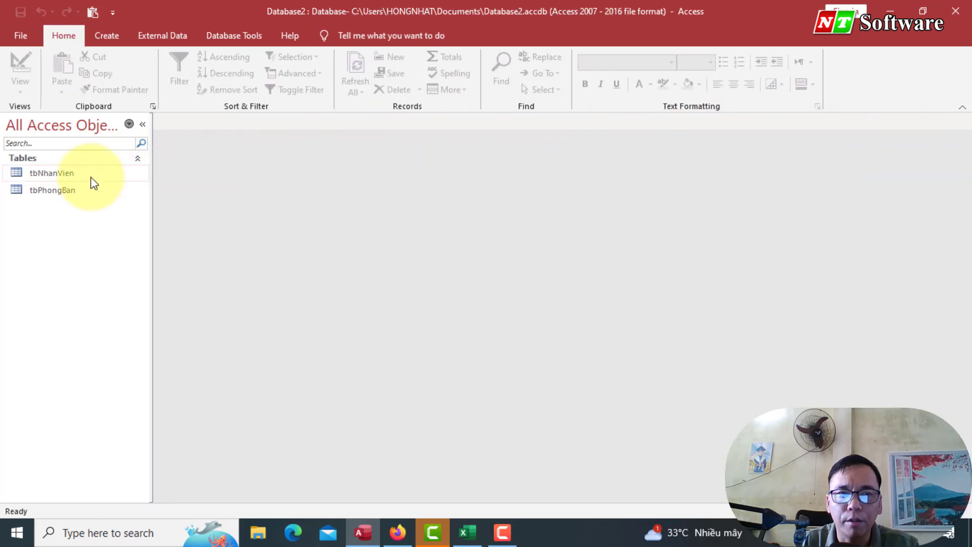
Open tbNhanVien and copy employee records nv01–nv06 (B5:F10) from Excel's nhanvien sheet.
{"action": "double_click", "coordinate": [53, 174]}
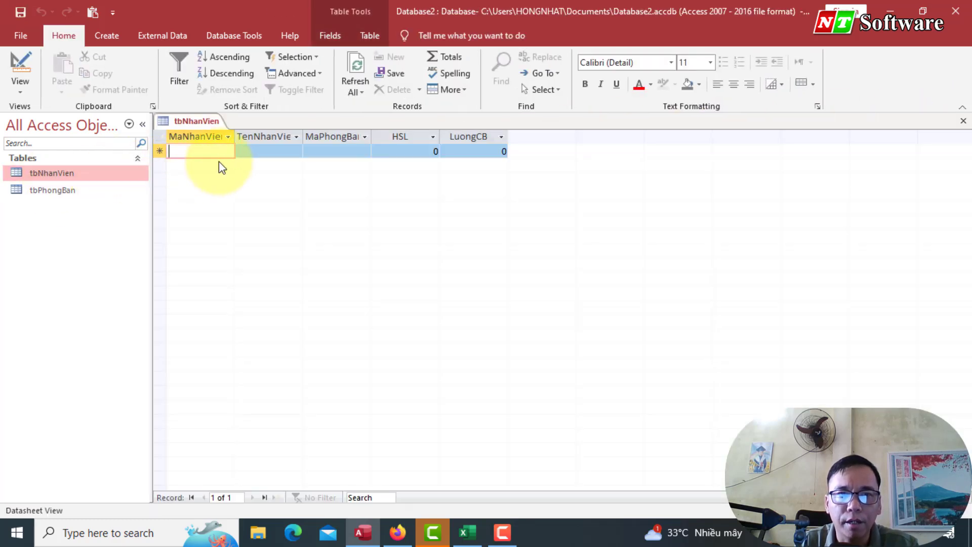
{"action": "left_click", "coordinate": [467, 532]}
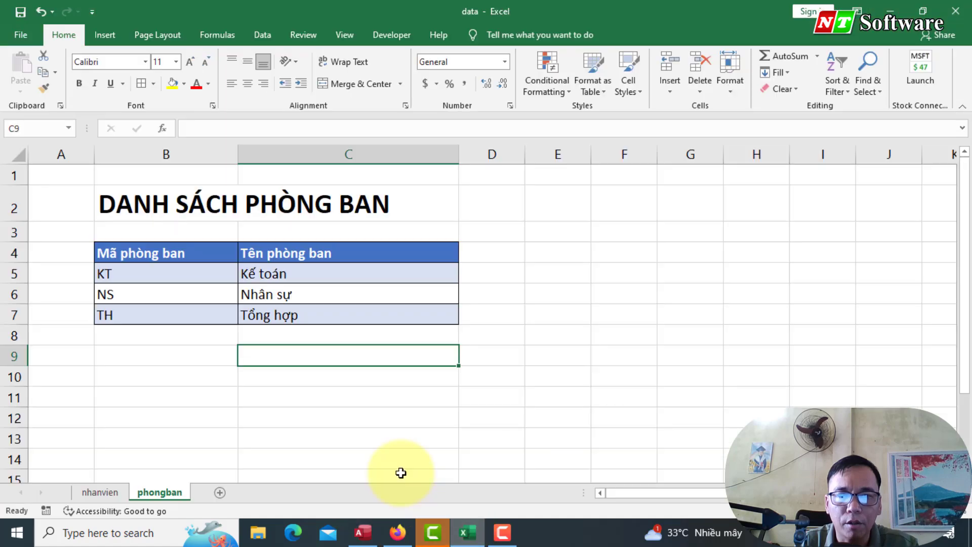
{"action": "left_click", "coordinate": [99, 491]}
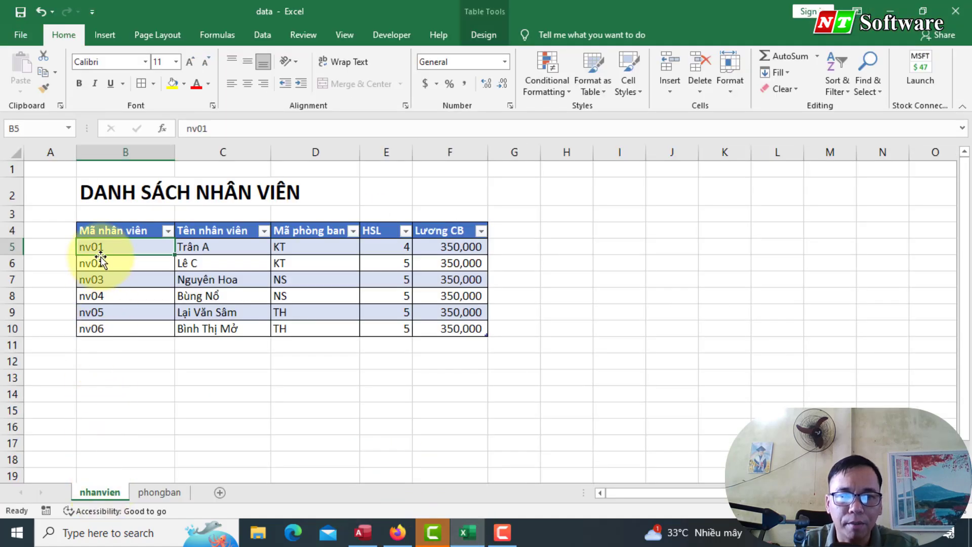
{"action": "left_click_drag", "start_coordinate": [138, 252], "coordinate": [435, 329]}
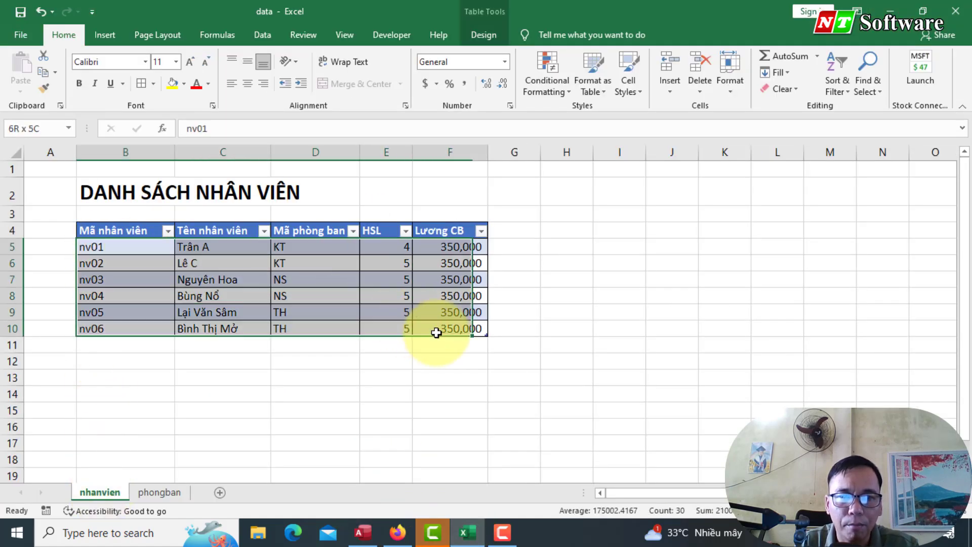
{"action": "right_click", "coordinate": [450, 268]}
{"action": "left_click", "coordinate": [471, 184]}
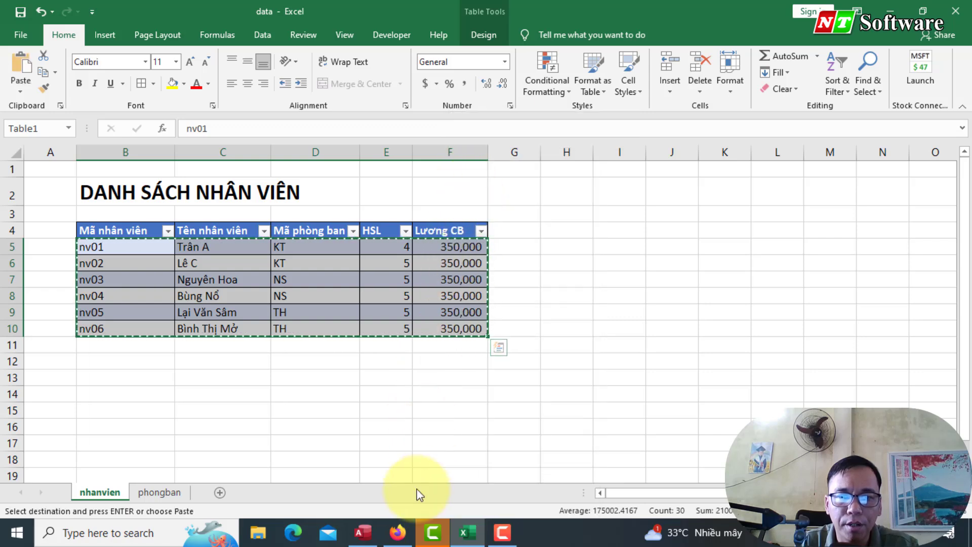
Paste the six employee records into tbNhanVien's new-record row and confirm.
{"action": "left_click", "coordinate": [365, 533]}
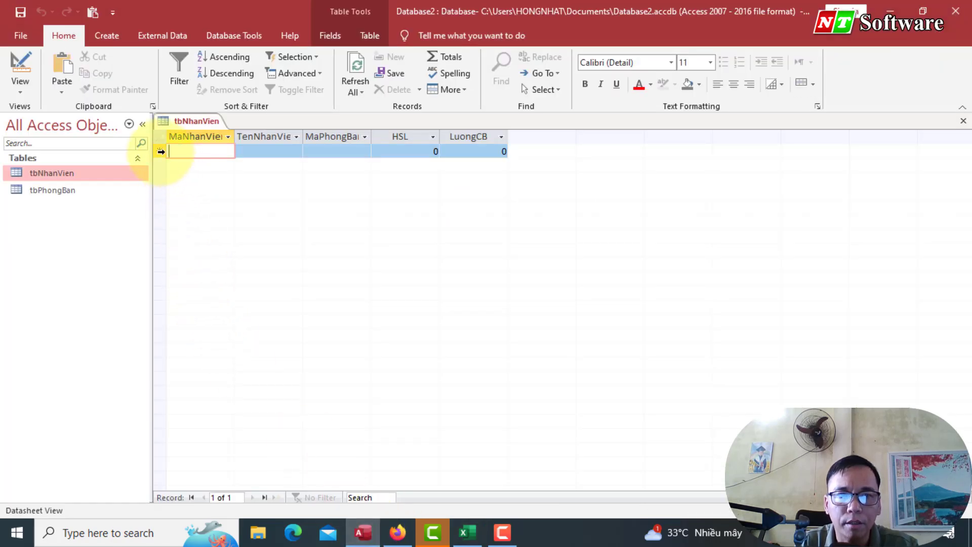
{"action": "left_click", "coordinate": [160, 149]}
{"action": "right_click", "coordinate": [160, 150]}
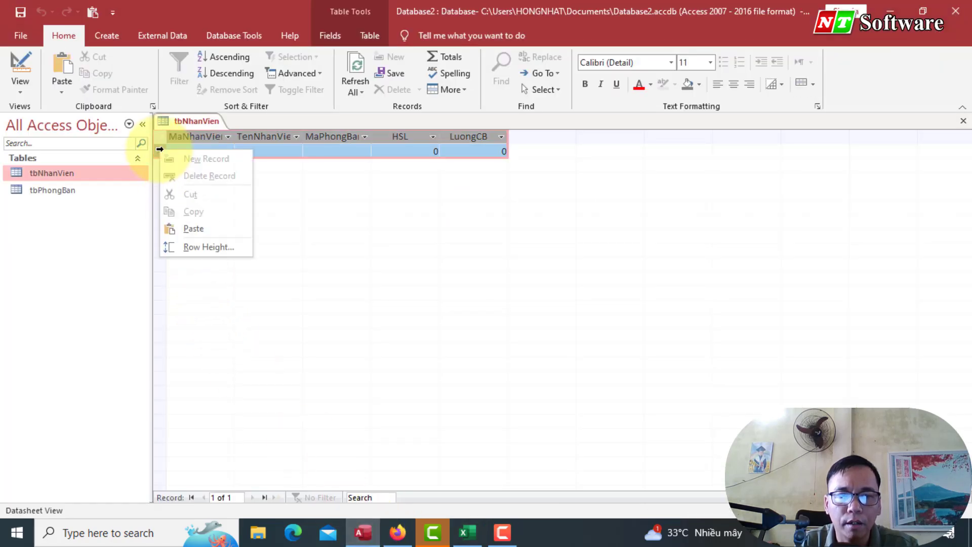
{"action": "left_click", "coordinate": [195, 229]}
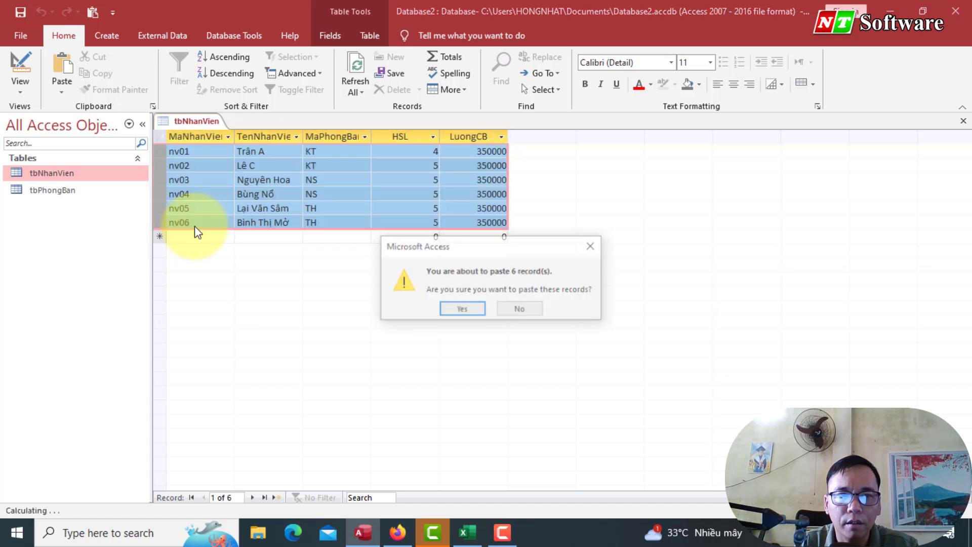
{"action": "left_click", "coordinate": [462, 310]}
Open the tbPhongBan table.
{"action": "left_click", "coordinate": [278, 224]}
{"action": "left_click", "coordinate": [70, 195]}
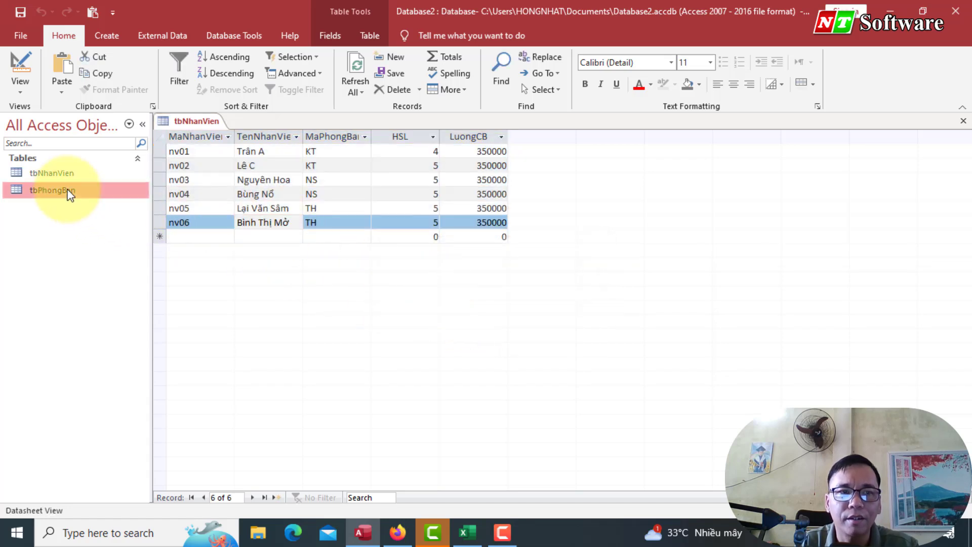
{"action": "double_click", "coordinate": [70, 195]}
Copy the department records B5:C7 from Excel's phongban sheet.
{"action": "left_click", "coordinate": [462, 533]}
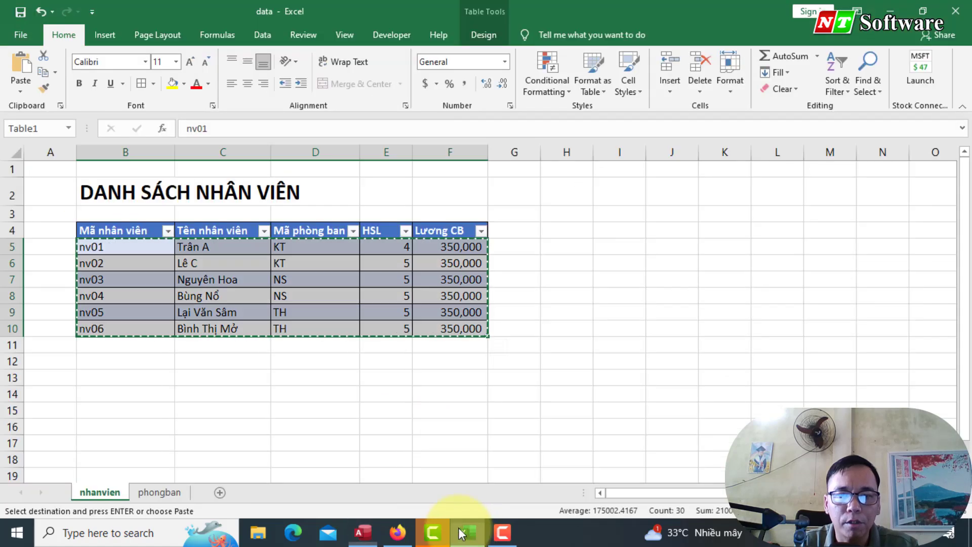
{"action": "left_click", "coordinate": [159, 493]}
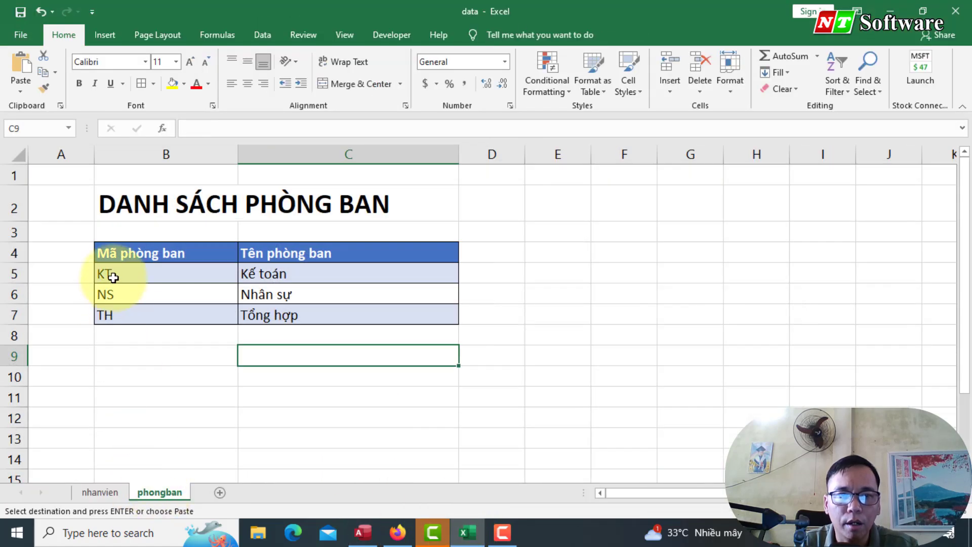
{"action": "left_click_drag", "start_coordinate": [112, 277], "coordinate": [302, 318]}
{"action": "left_click", "coordinate": [198, 278]}
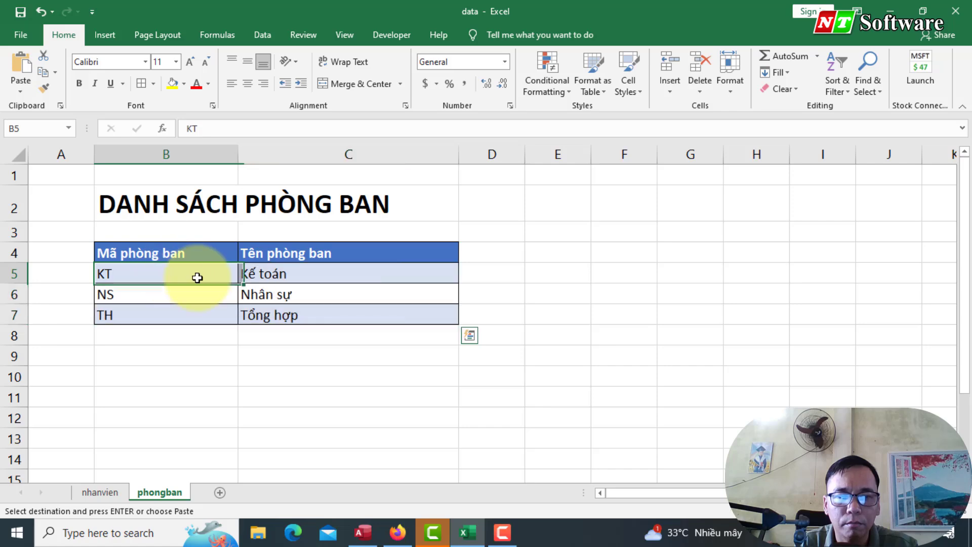
{"action": "left_click_drag", "start_coordinate": [198, 278], "coordinate": [290, 318]}
{"action": "right_click", "coordinate": [290, 318]}
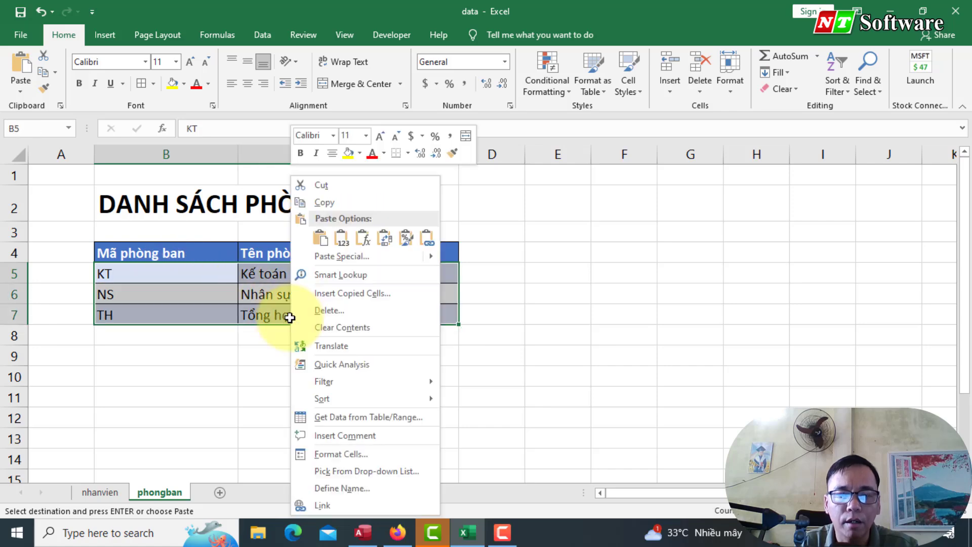
{"action": "left_click", "coordinate": [316, 200]}
Paste the KT, NS and TH records into tbPhongBan, confirm, and close the table.
{"action": "left_click", "coordinate": [363, 532]}
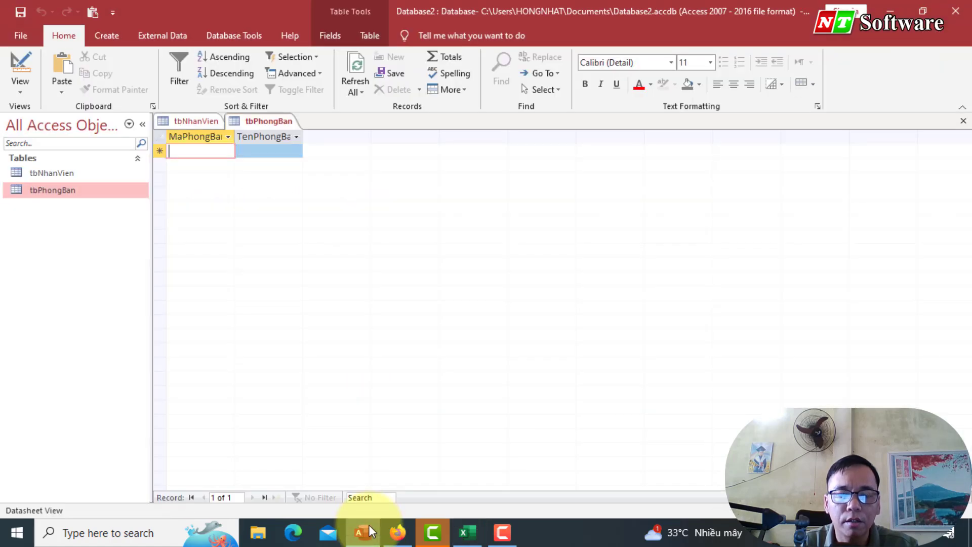
{"action": "left_click", "coordinate": [162, 149]}
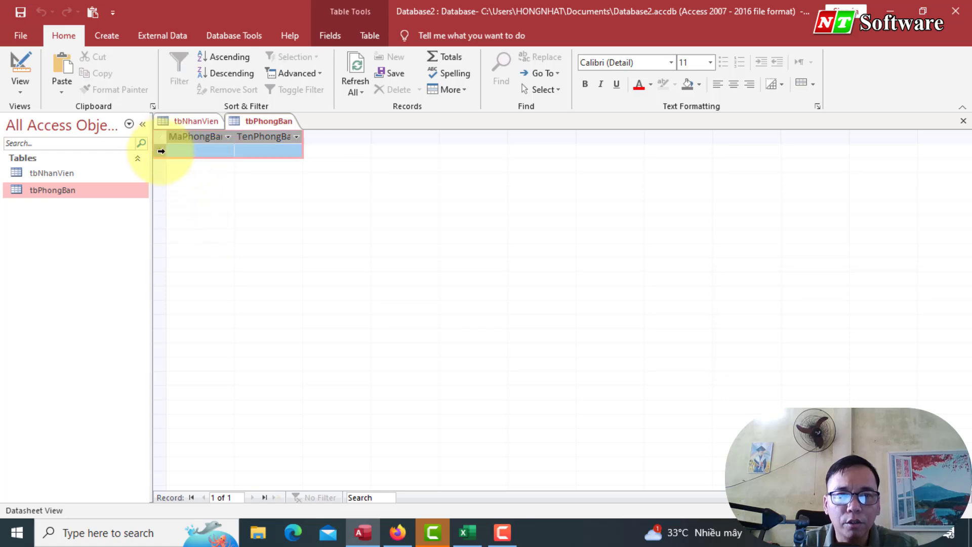
{"action": "right_click", "coordinate": [161, 150]}
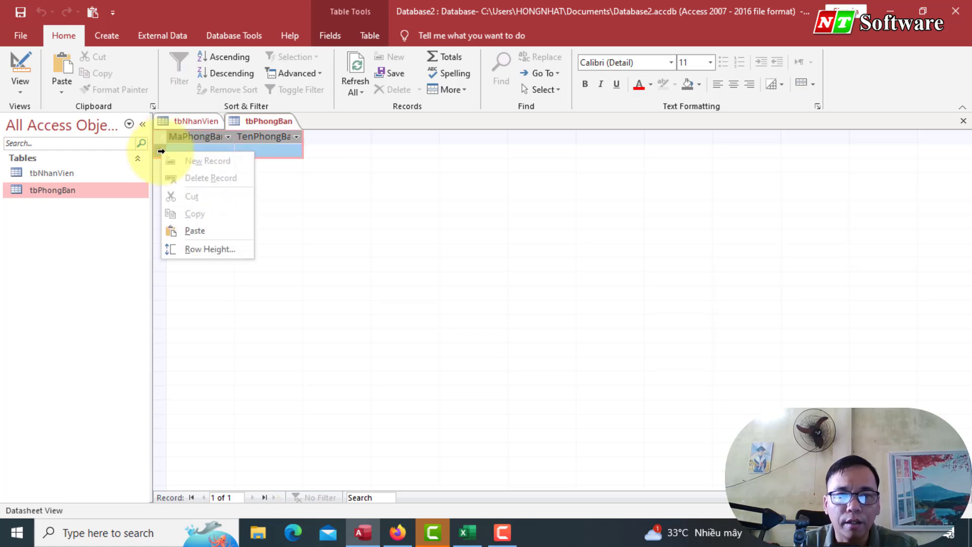
{"action": "left_click", "coordinate": [191, 228]}
{"action": "left_click", "coordinate": [463, 310]}
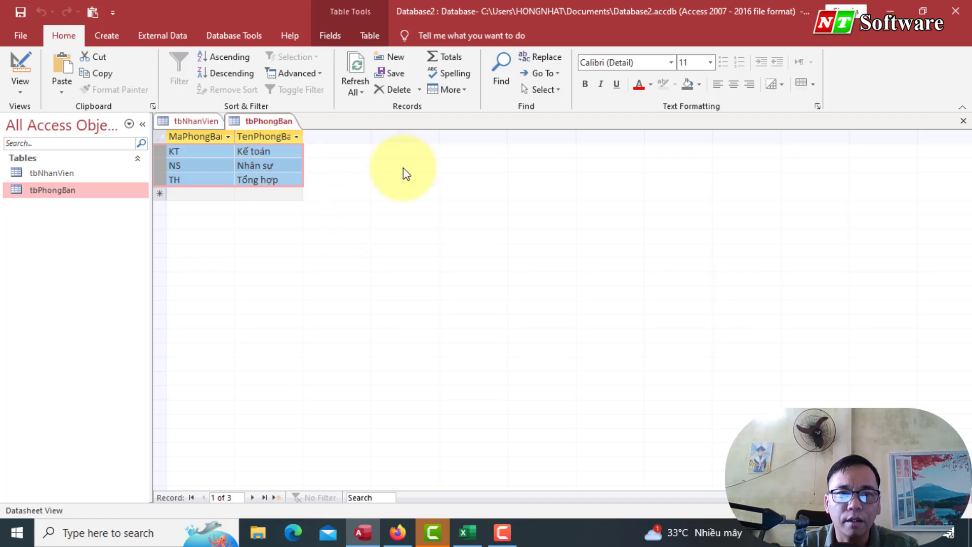
{"action": "left_click", "coordinate": [962, 123]}
Close and reopen tbNhanVien showing its six employee records.
{"action": "left_click", "coordinate": [962, 122]}
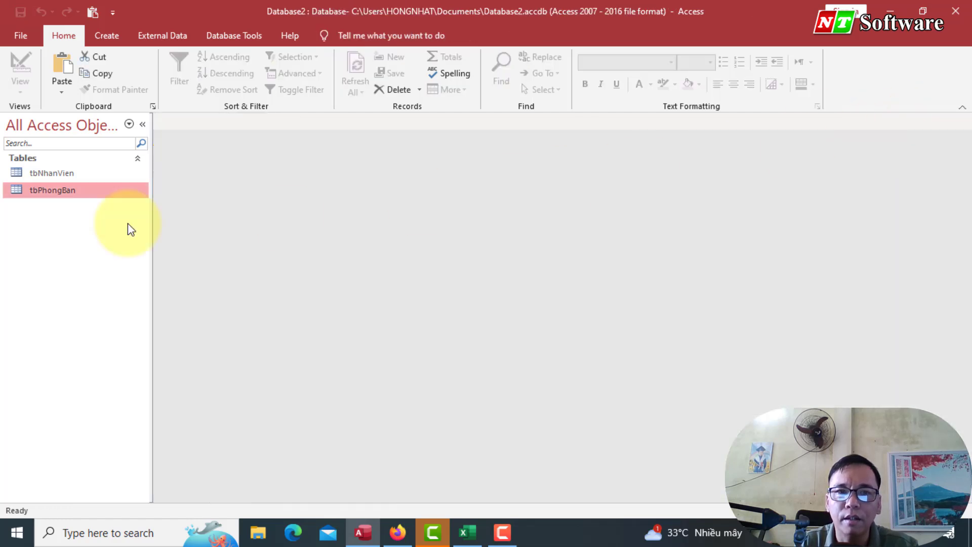
{"action": "double_click", "coordinate": [51, 173]}
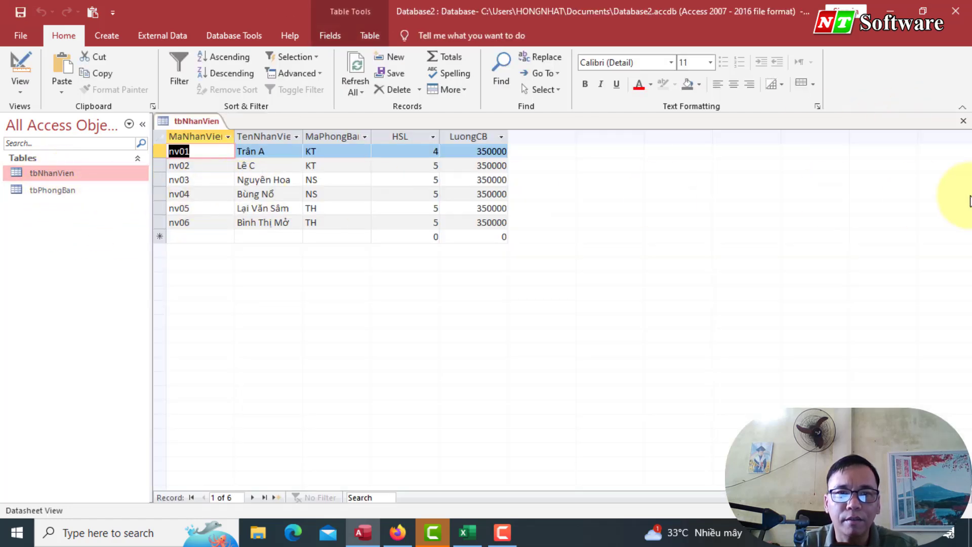
{"action": "left_click", "coordinate": [962, 123]}
{"action": "double_click", "coordinate": [71, 176]}
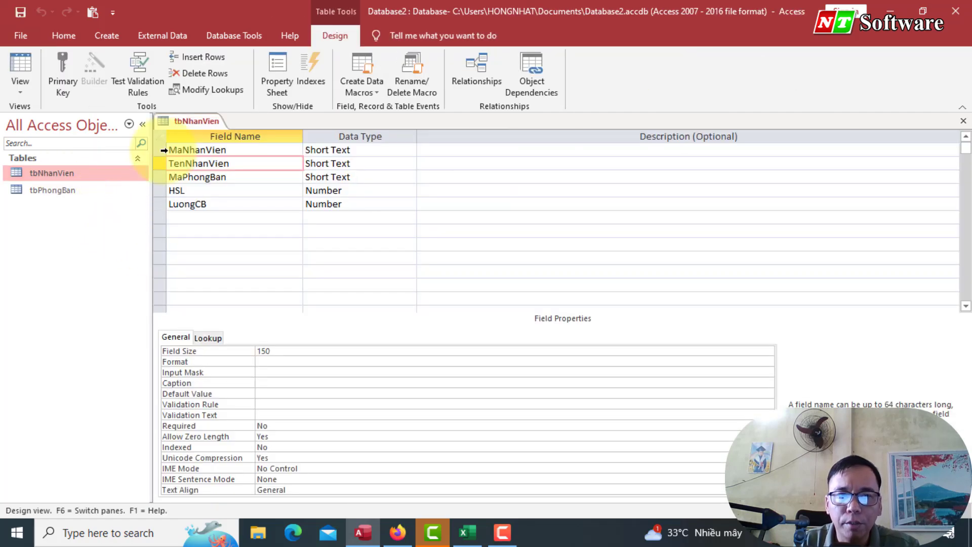
Switch tbNhanVien to Design view, check MaNhanVien's lookup properties and MaPhongBan, then glance at tbPhongBan.
{"action": "right_click", "coordinate": [158, 146]}
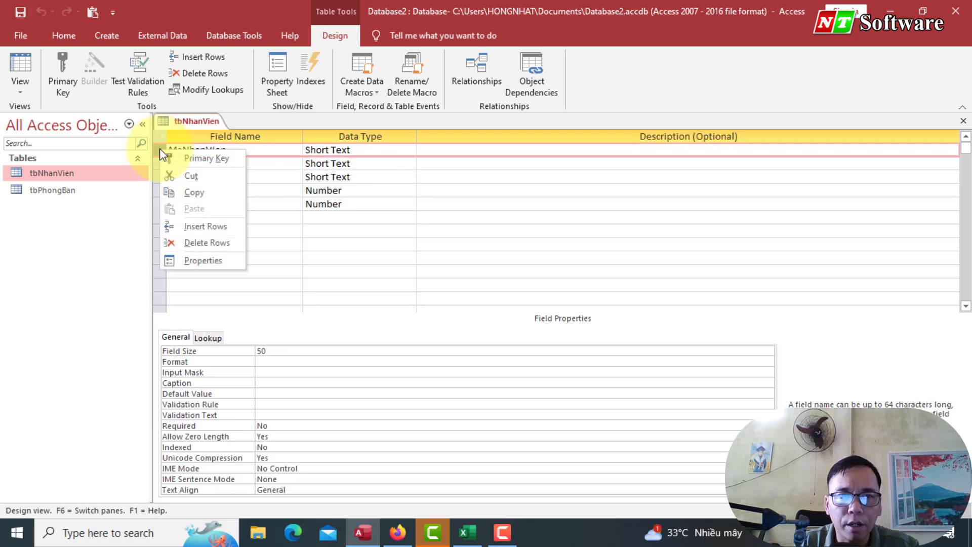
{"action": "left_click", "coordinate": [282, 153]}
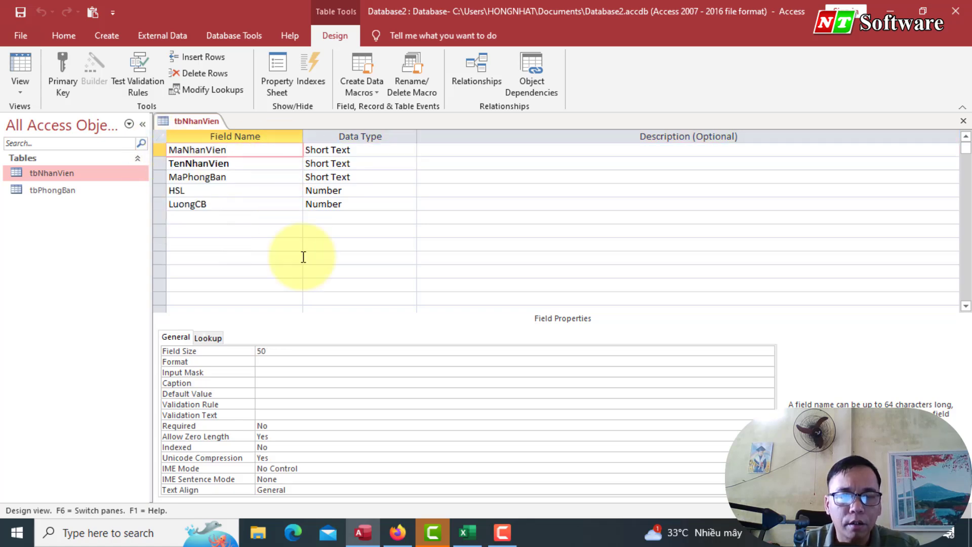
{"action": "left_click", "coordinate": [207, 339]}
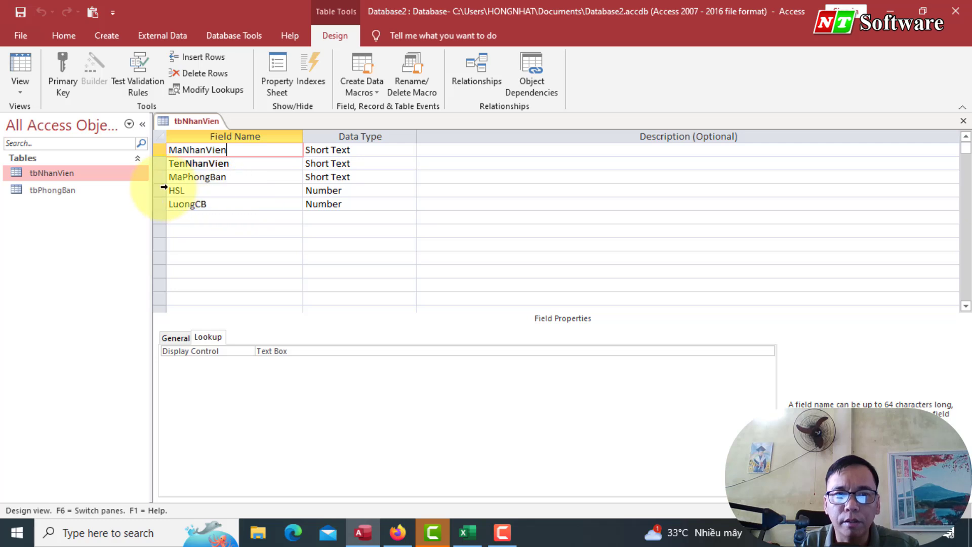
{"action": "left_click", "coordinate": [155, 177]}
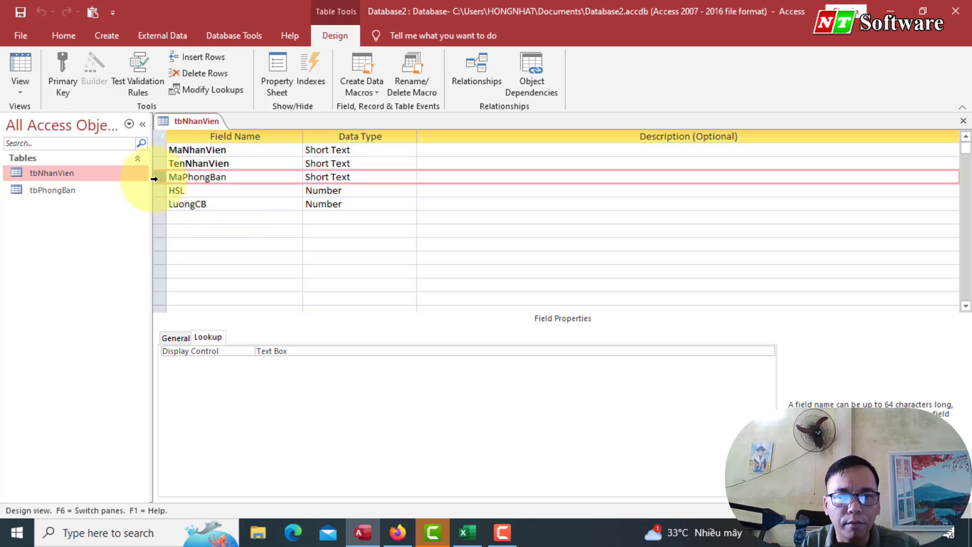
{"action": "double_click", "coordinate": [202, 177]}
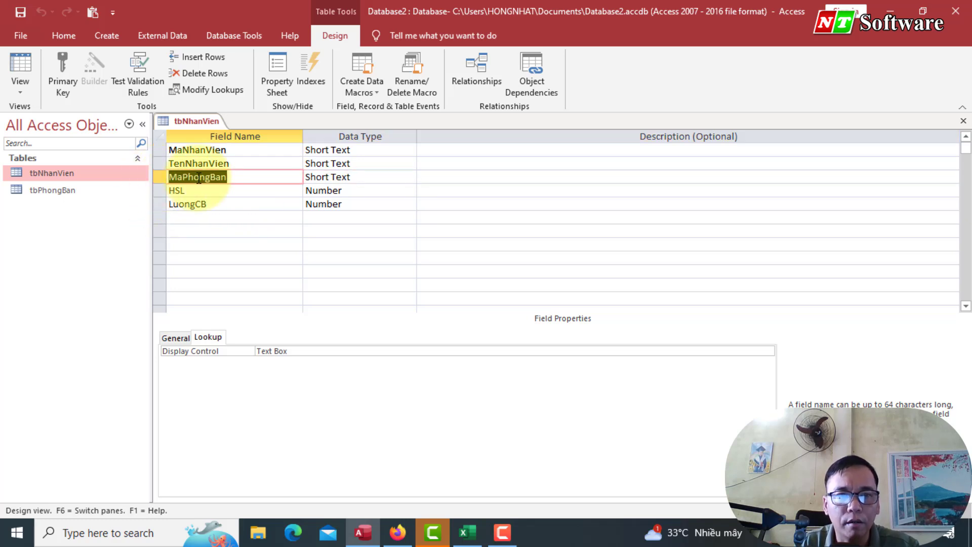
{"action": "double_click", "coordinate": [54, 191]}
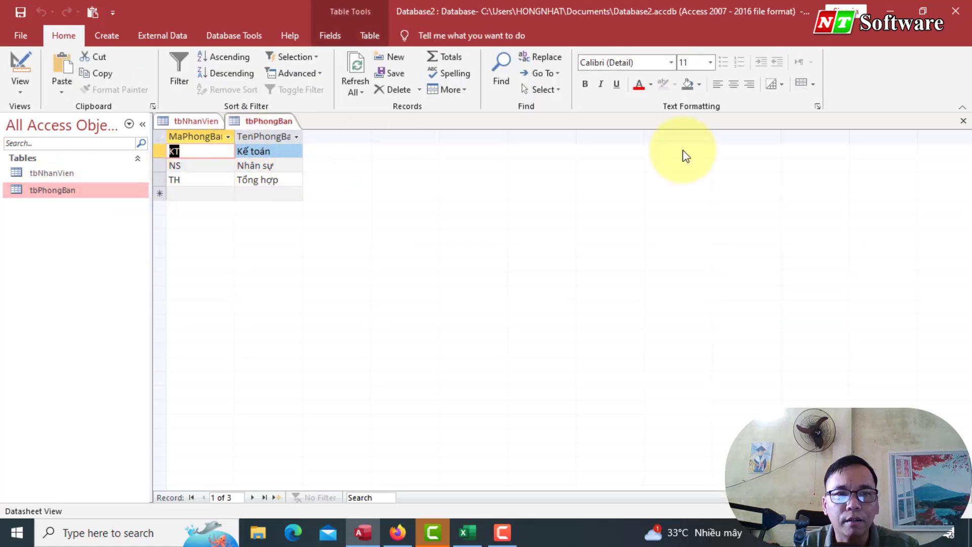
{"action": "left_click", "coordinate": [964, 121]}
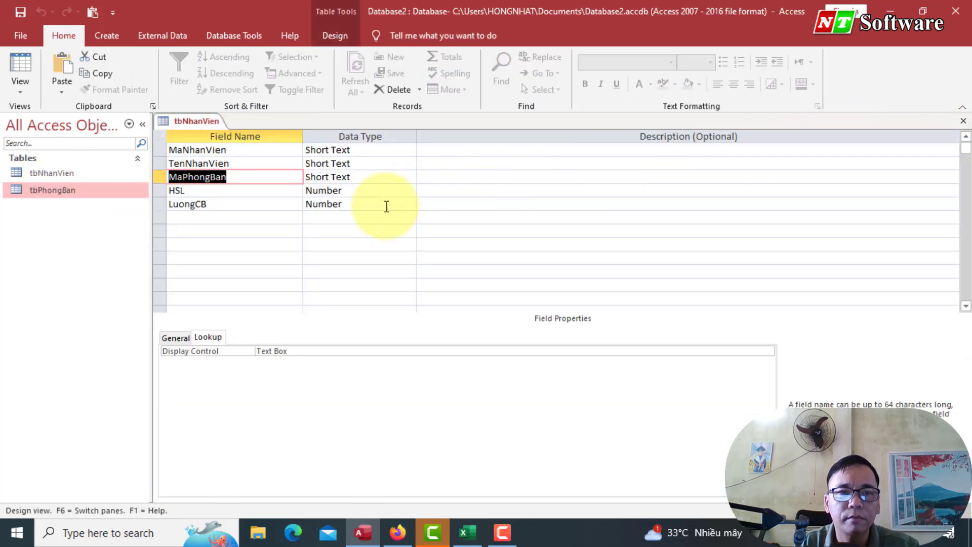